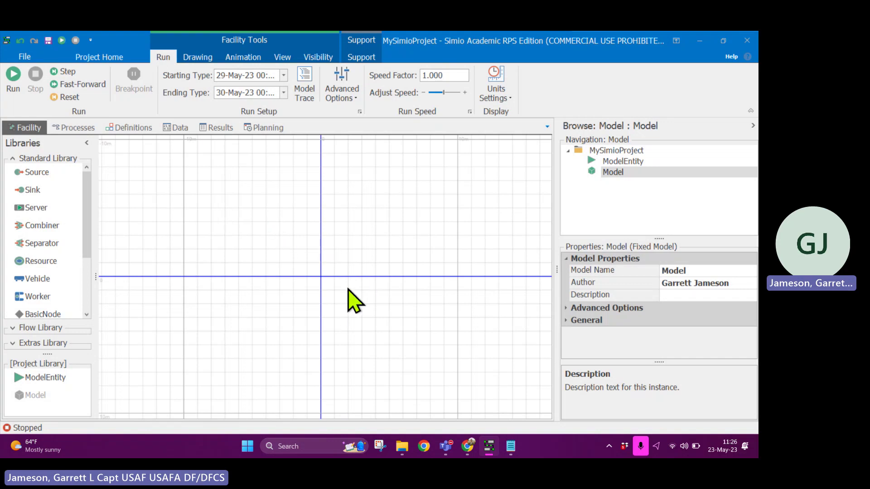
- Place Source1 on the Facility grid just left of the origin
{"action": "mouse_move", "coordinate": [348, 287]}
{"action": "left_mouse_down"}
{"action": "mouse_move", "coordinate": [322, 282]}
{"action": "mouse_move", "coordinate": [351, 295]}
{"action": "left_mouse_up"}
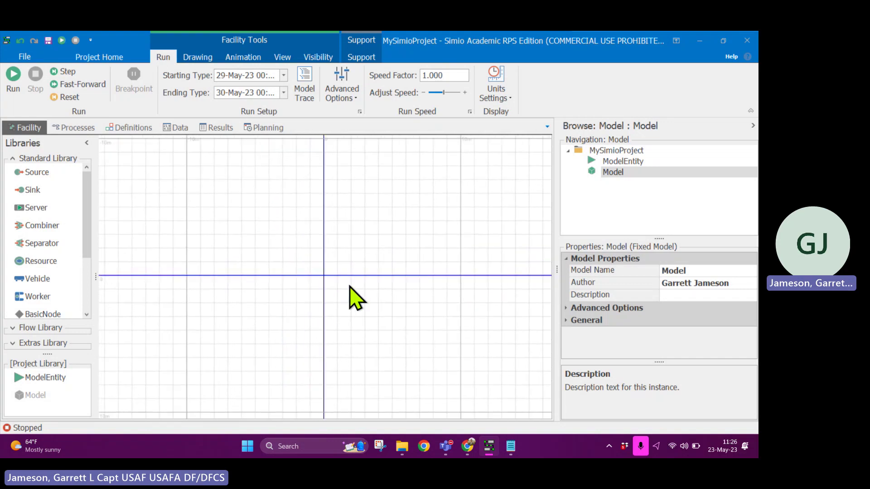
{"action": "left_click_drag", "start_coordinate": [287, 278], "coordinate": [258, 285]}
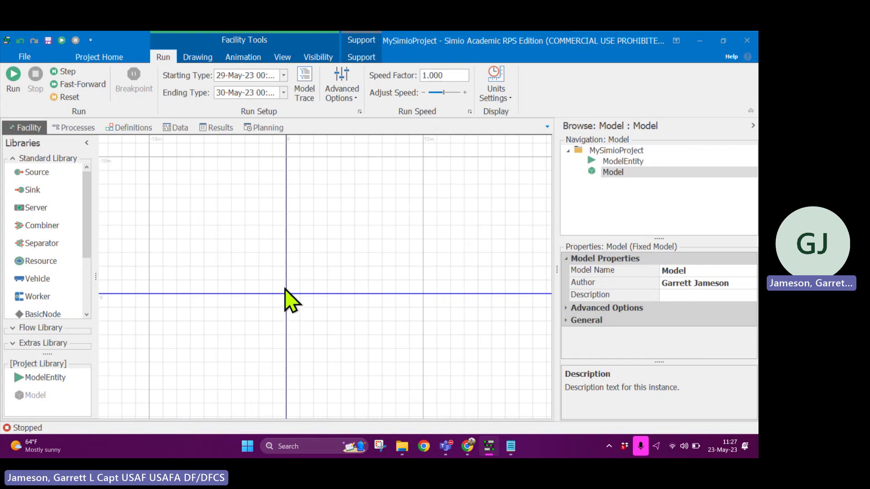
{"action": "scroll", "coordinate": [285, 289], "scroll_direction": "down", "scroll_amount": 4}
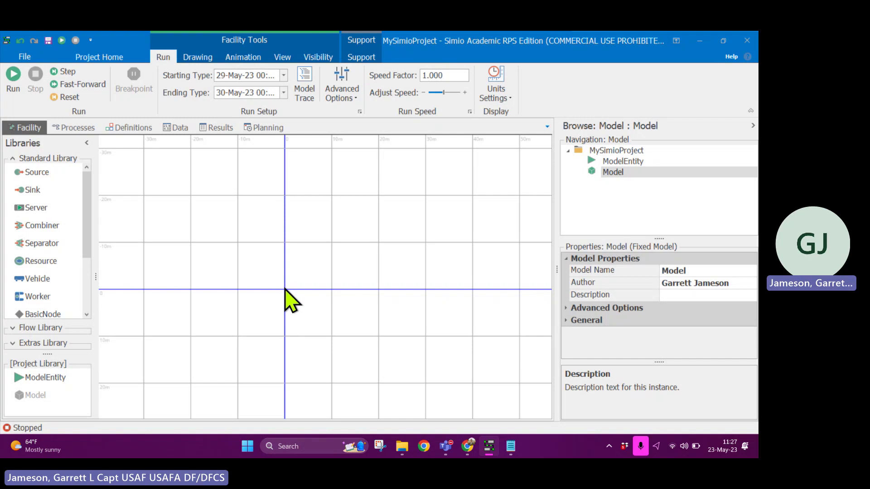
{"action": "scroll", "coordinate": [285, 289], "scroll_direction": "down", "scroll_amount": 4}
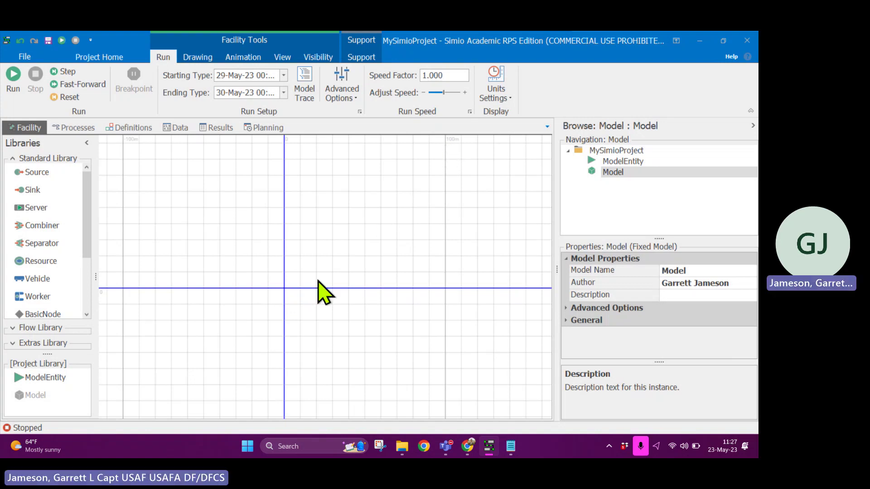
{"action": "scroll", "coordinate": [284, 290], "scroll_direction": "up", "scroll_amount": 10}
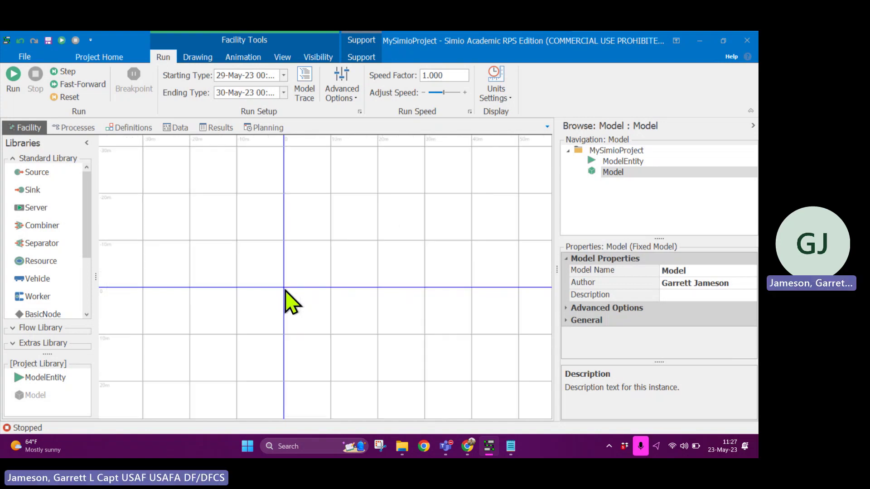
{"action": "scroll", "coordinate": [284, 290], "scroll_direction": "up", "scroll_amount": 5}
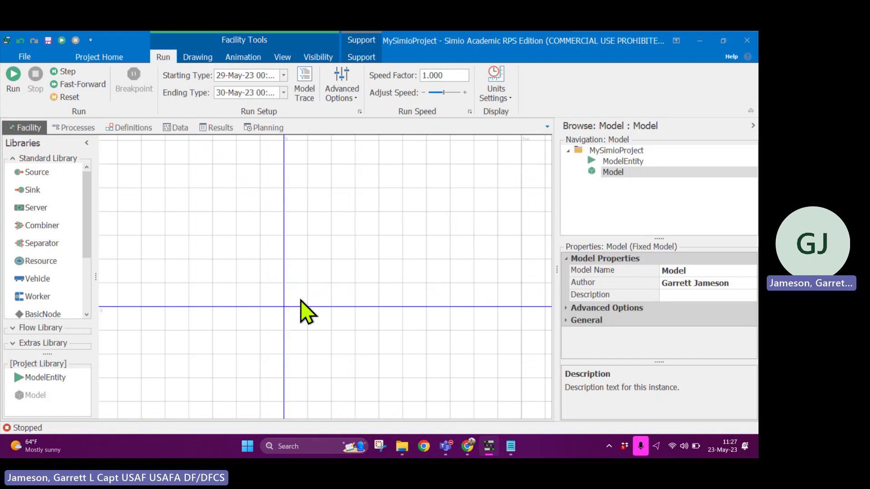
{"action": "scroll", "coordinate": [278, 302], "scroll_direction": "down", "scroll_amount": 2}
{"action": "left_click_drag", "start_coordinate": [278, 302], "coordinate": [312, 272]}
{"action": "scroll", "coordinate": [313, 272], "scroll_direction": "down", "scroll_amount": 2}
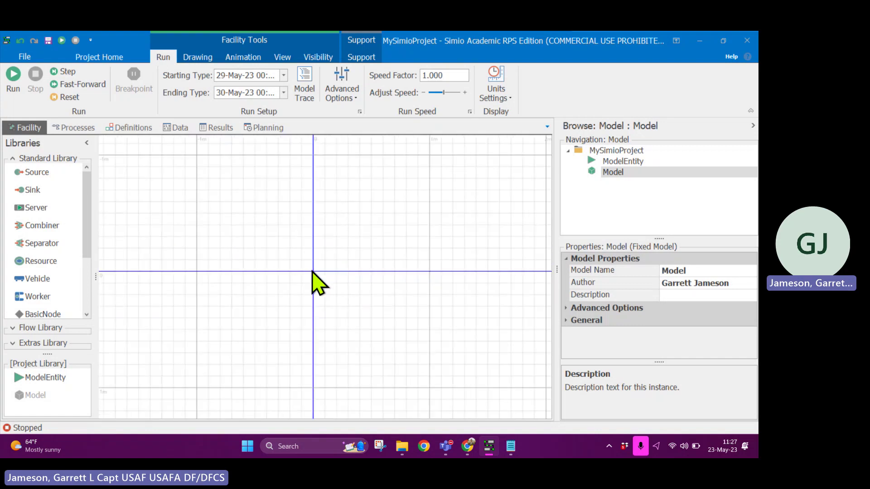
{"action": "scroll", "coordinate": [313, 271], "scroll_direction": "up", "scroll_amount": 1}
{"action": "left_click", "coordinate": [32, 172]}
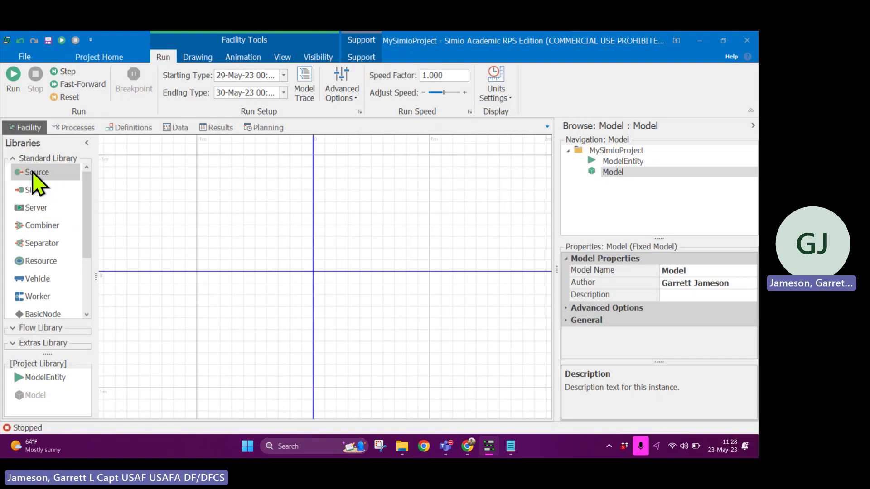
{"action": "left_click_drag", "start_coordinate": [33, 174], "coordinate": [198, 254]}
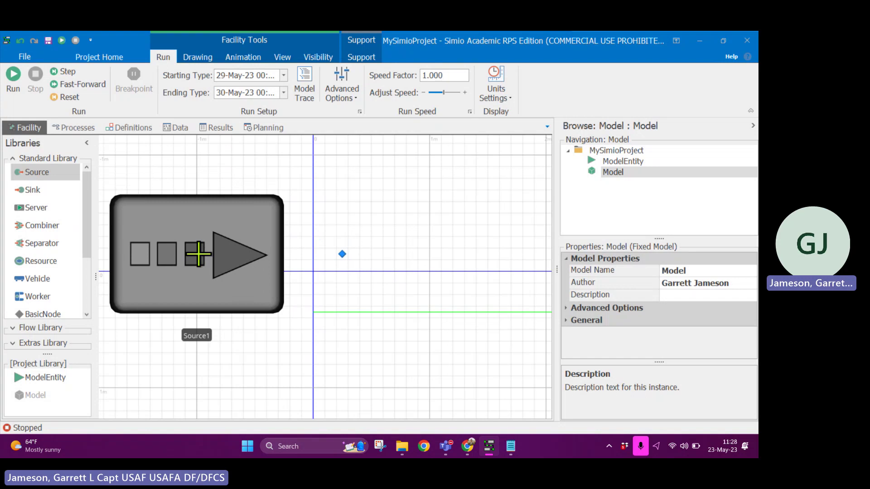
{"action": "left_click_drag", "start_coordinate": [198, 254], "coordinate": [200, 256]}
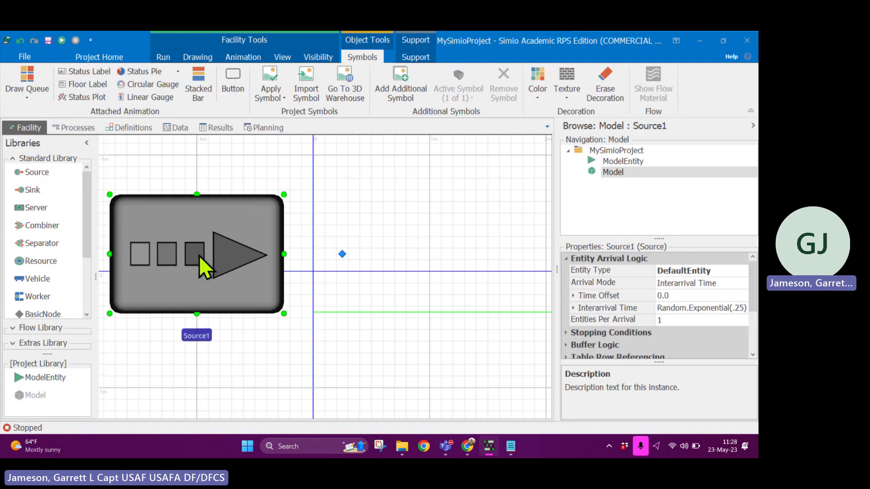
- Add a Server and a Sink to the right of Source1
{"action": "scroll", "coordinate": [200, 256], "scroll_direction": "down", "scroll_amount": 1}
{"action": "scroll", "coordinate": [200, 255], "scroll_direction": "down", "scroll_amount": 3}
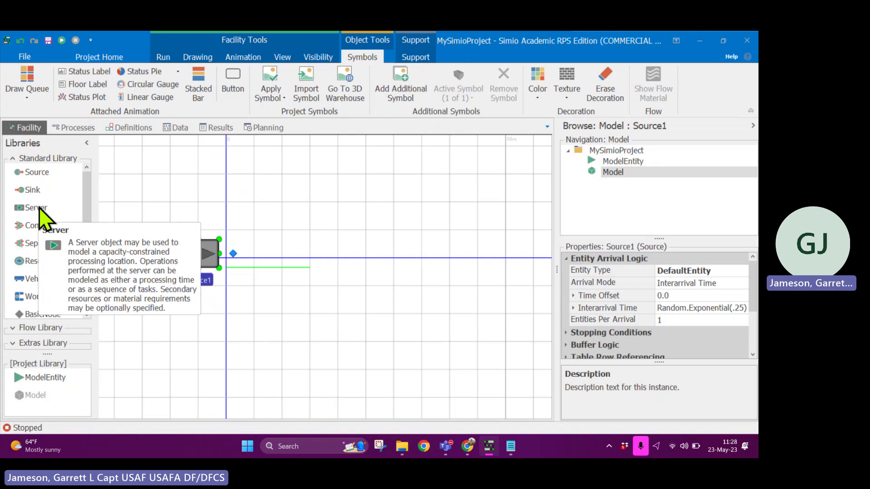
{"action": "left_click_drag", "start_coordinate": [40, 209], "coordinate": [375, 299]}
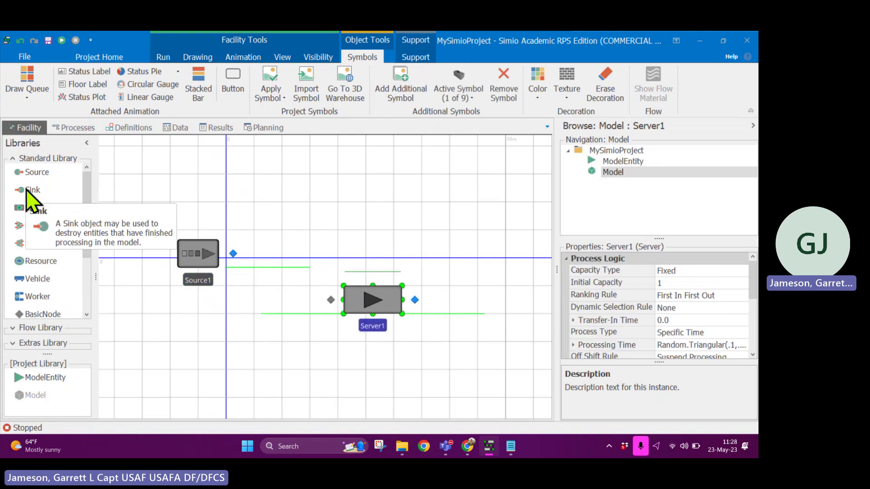
{"action": "left_click_drag", "start_coordinate": [28, 190], "coordinate": [539, 336]}
- Line Sink1 up level with Source1 and move Server1 lower between them
{"action": "scroll", "coordinate": [462, 350], "scroll_direction": "down", "scroll_amount": 2}
{"action": "left_click_drag", "start_coordinate": [436, 279], "coordinate": [349, 252]}
{"action": "left_click_drag", "start_coordinate": [409, 299], "coordinate": [465, 234]}
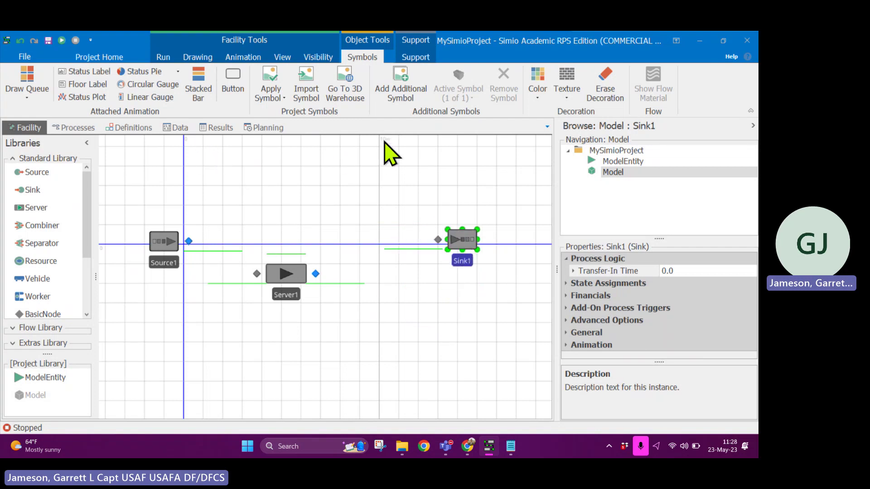
{"action": "left_click_drag", "start_coordinate": [461, 240], "coordinate": [447, 241]}
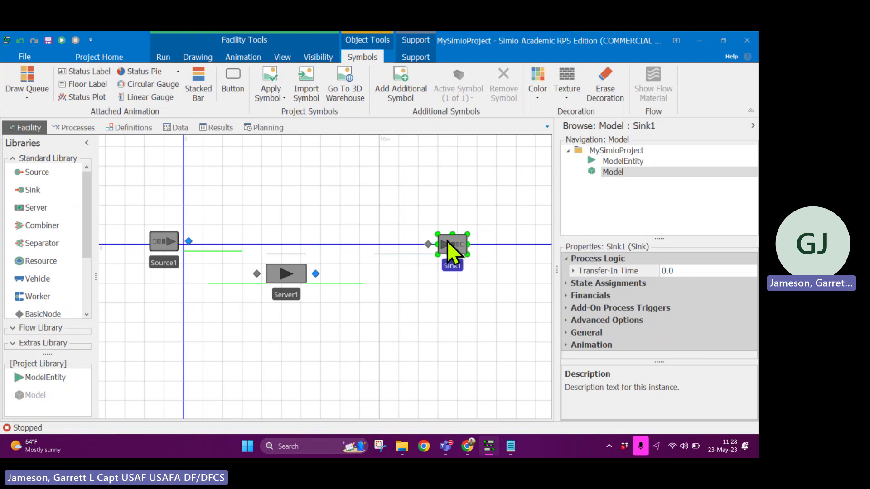
{"action": "left_click_drag", "start_coordinate": [293, 274], "coordinate": [315, 294]}
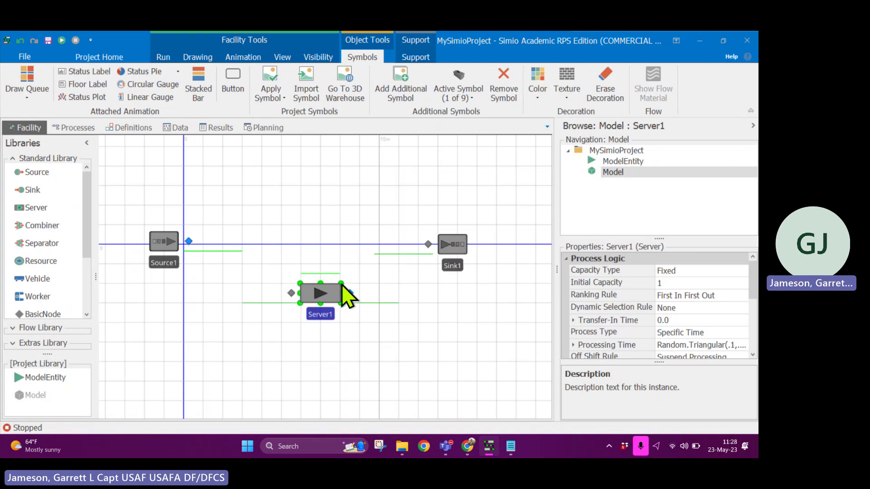
{"action": "mouse_move", "coordinate": [342, 284]}
{"action": "left_mouse_down"}
{"action": "mouse_move", "coordinate": [366, 274]}
{"action": "mouse_move", "coordinate": [327, 290]}
{"action": "mouse_move", "coordinate": [340, 298]}
{"action": "left_mouse_up"}
{"action": "left_click", "coordinate": [372, 305]}
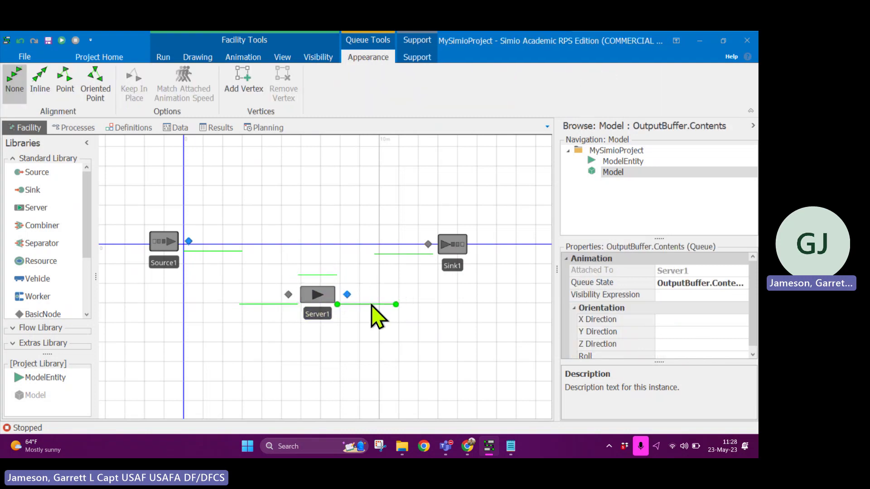
{"action": "left_click_drag", "start_coordinate": [372, 305], "coordinate": [385, 361]}
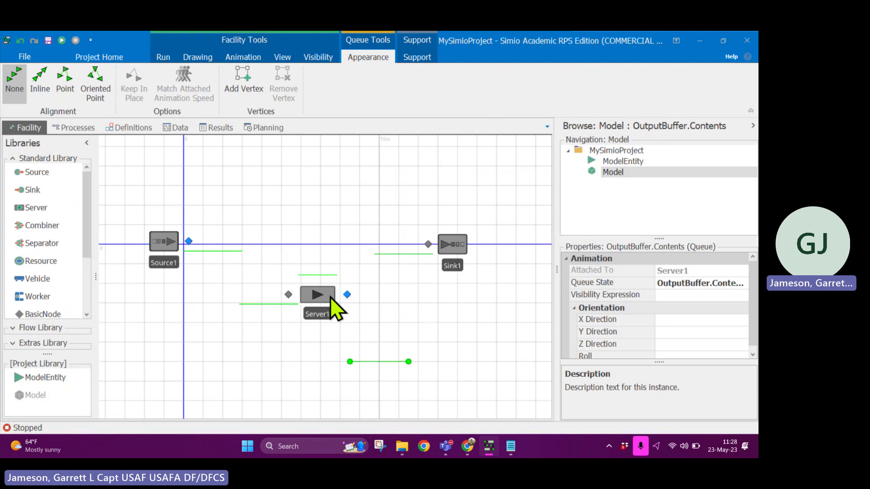
{"action": "left_click_drag", "start_coordinate": [353, 337], "coordinate": [319, 284]}
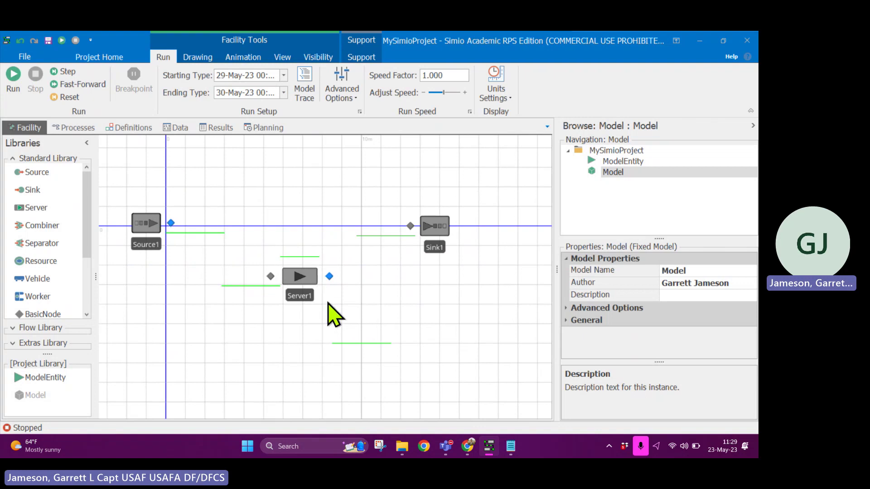
{"action": "key", "text": "ctrl+z"}
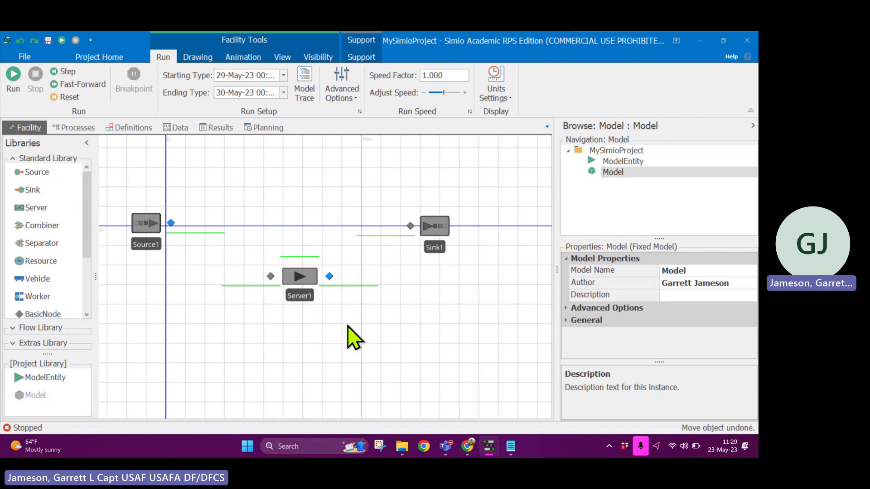
{"action": "left_click_drag", "start_coordinate": [341, 323], "coordinate": [356, 329]}
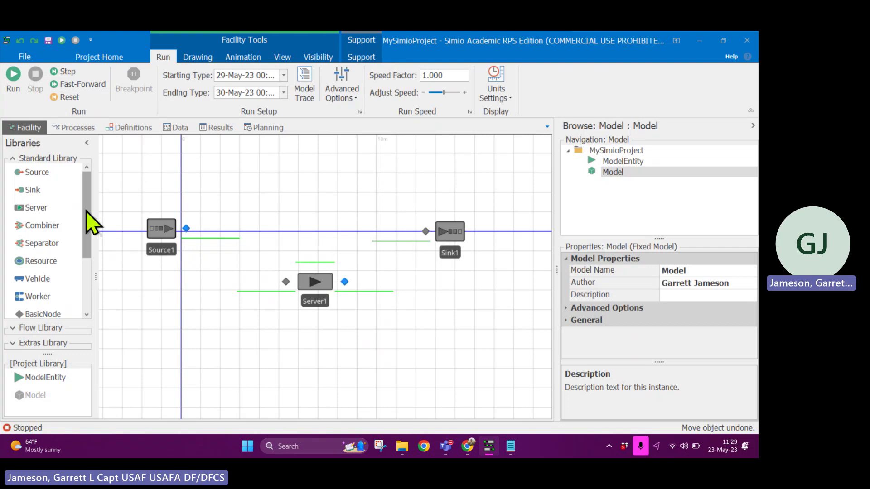
{"action": "left_click_drag", "start_coordinate": [86, 212], "coordinate": [71, 270]}
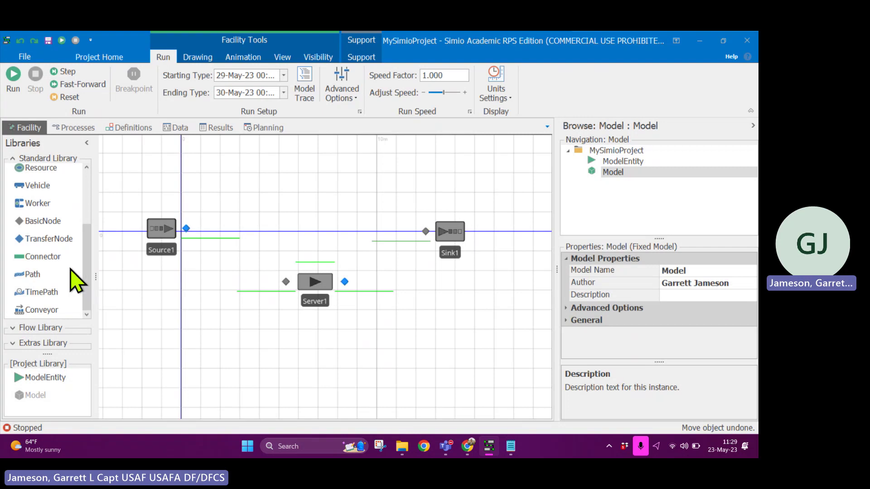
{"action": "left_click", "coordinate": [36, 262]}
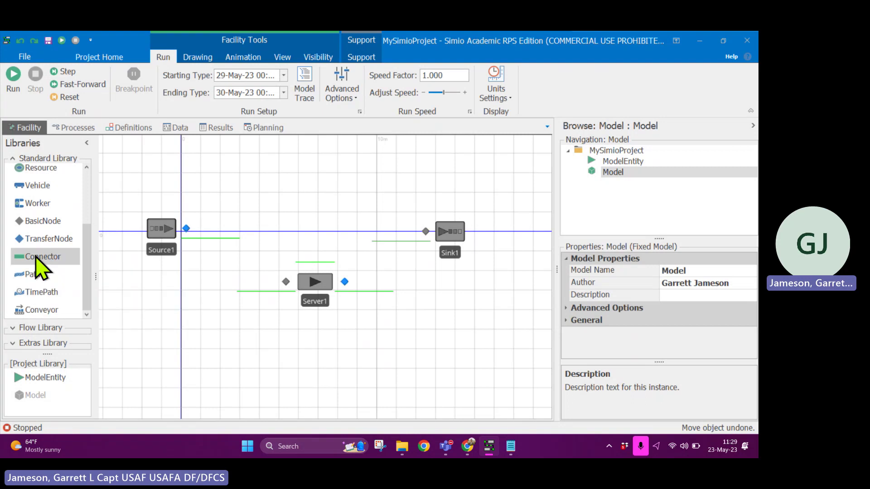
{"action": "left_click", "coordinate": [186, 228]}
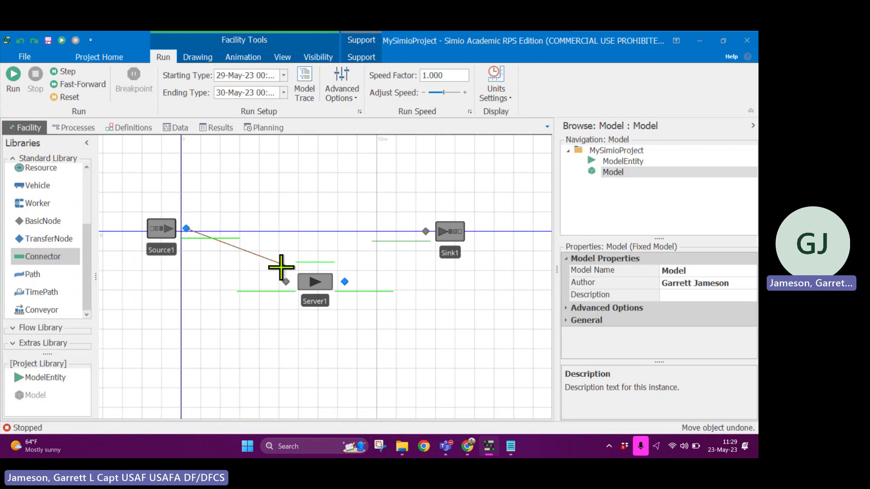
{"action": "left_click", "coordinate": [286, 281]}
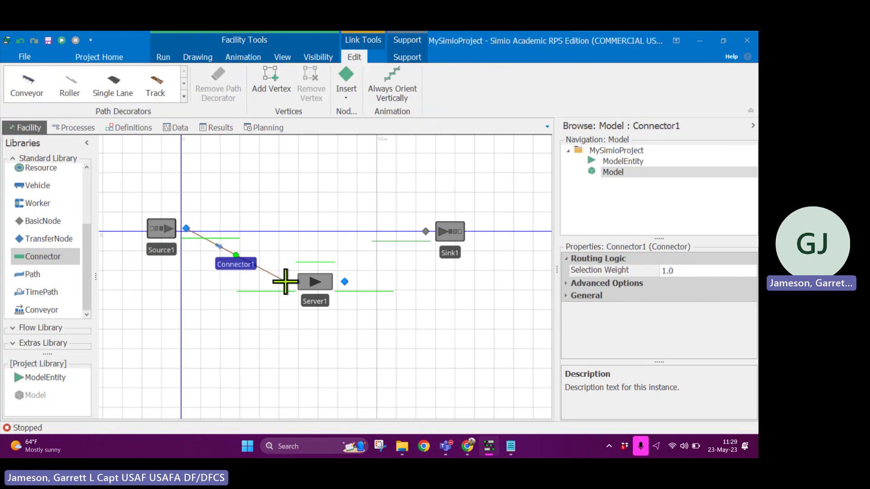
{"action": "left_click", "coordinate": [346, 281]}
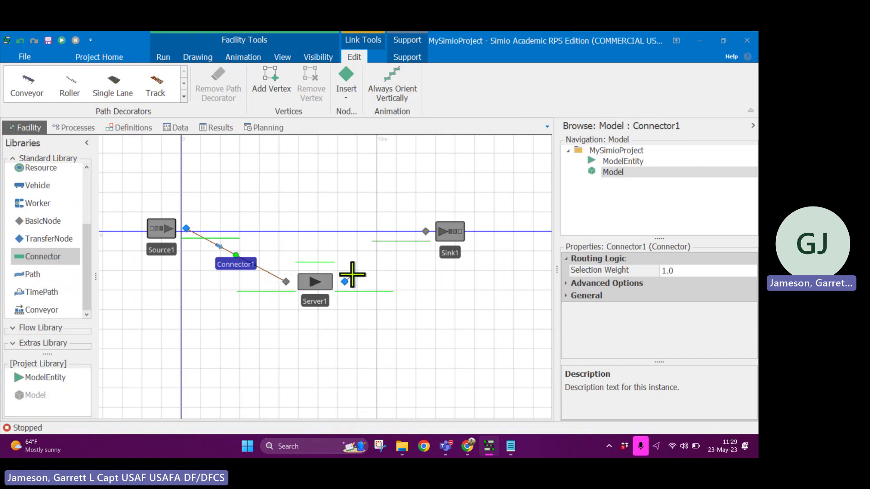
{"action": "left_click", "coordinate": [426, 232]}
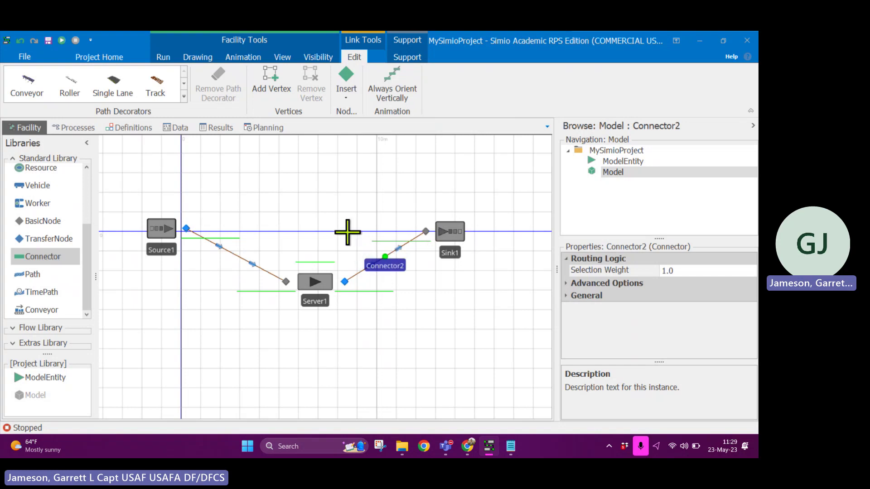
{"action": "key", "text": "Escape"}
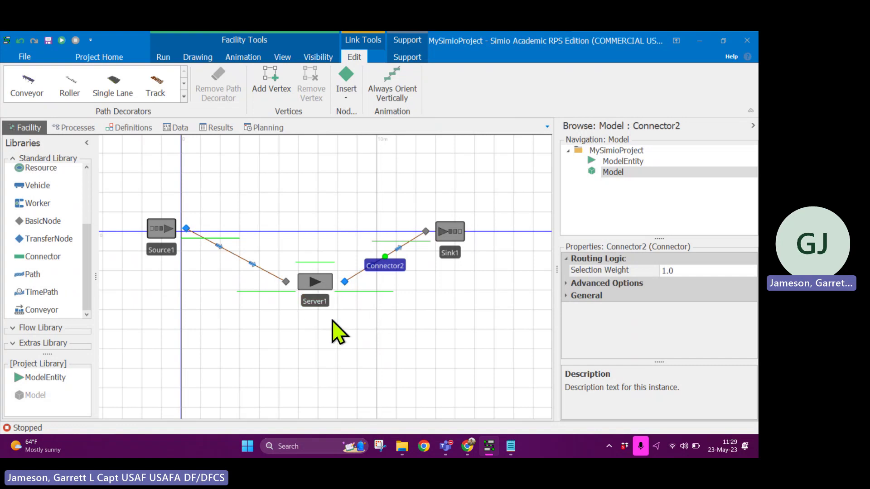
- Review the Source1, Server1 and Sink1 properties, then show the model-level Run controls
{"action": "left_click", "coordinate": [160, 227]}
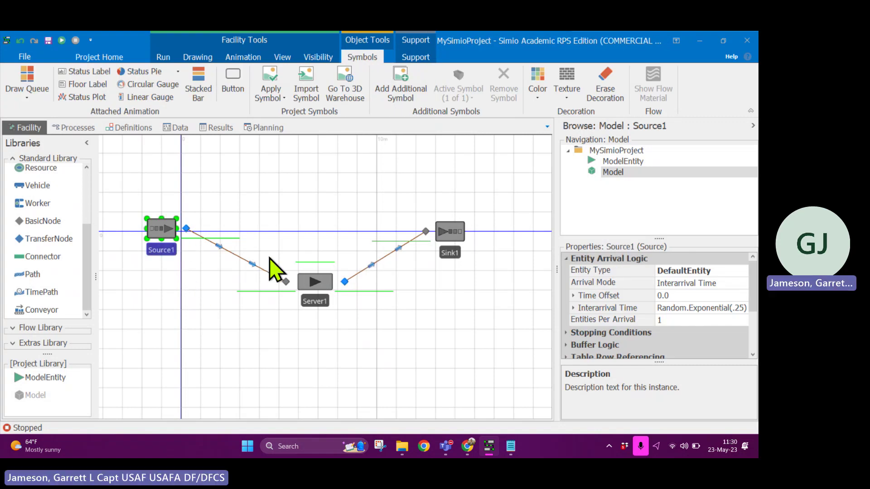
{"action": "left_click", "coordinate": [316, 287]}
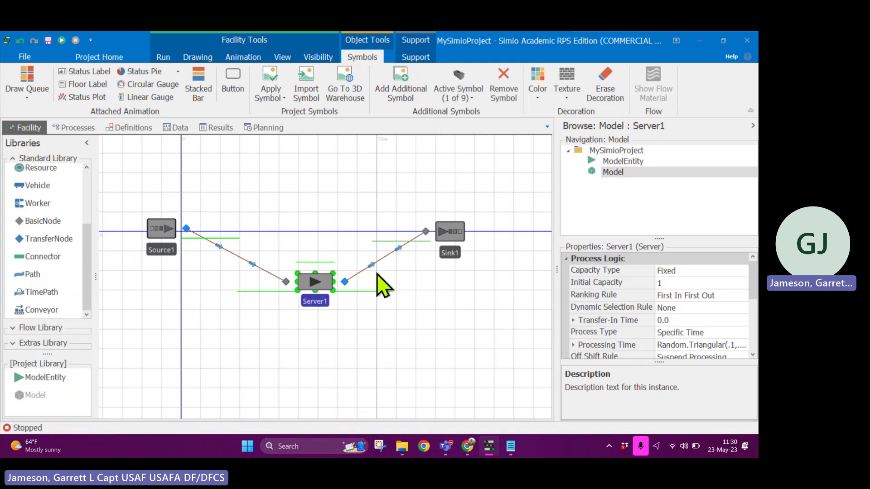
{"action": "left_click", "coordinate": [447, 232]}
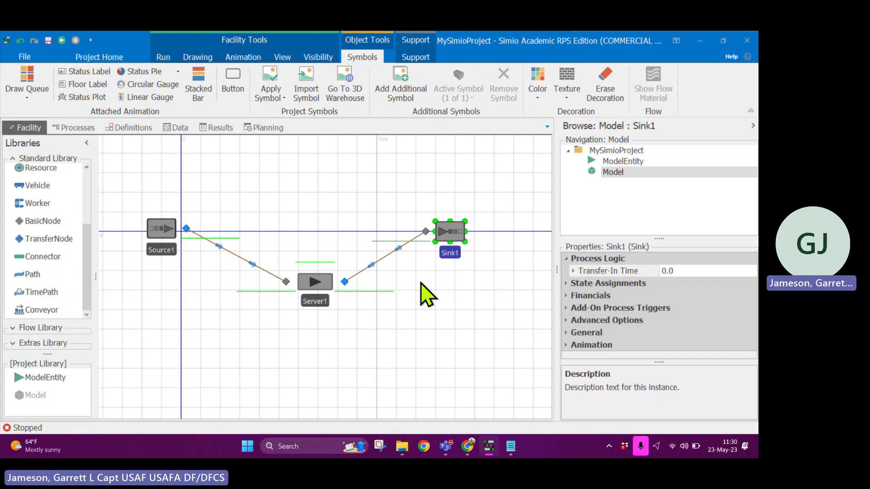
{"action": "left_click", "coordinate": [274, 190]}
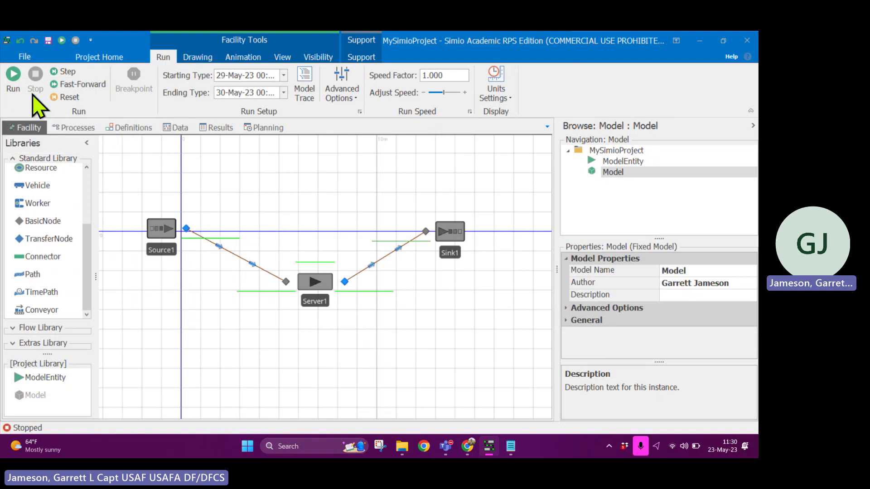
- Run the model, pause it, and review the Starting Type and Ending Type options
{"action": "left_click", "coordinate": [14, 78]}
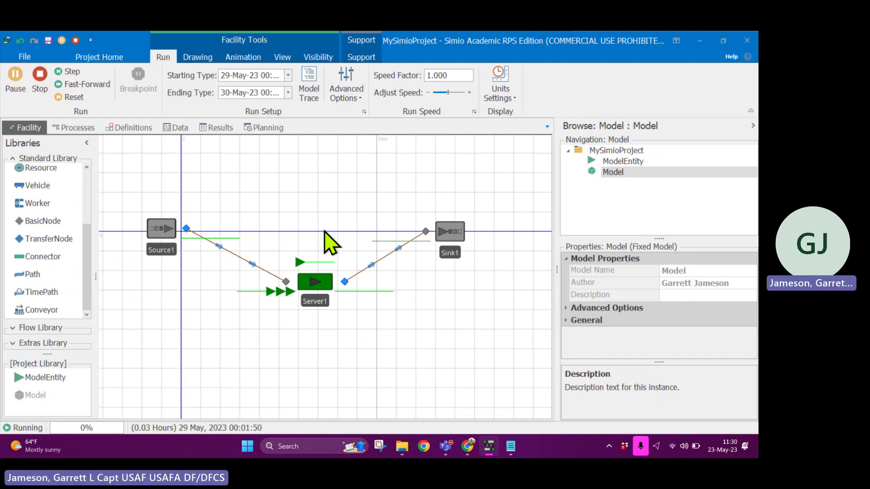
{"action": "left_click", "coordinate": [13, 88]}
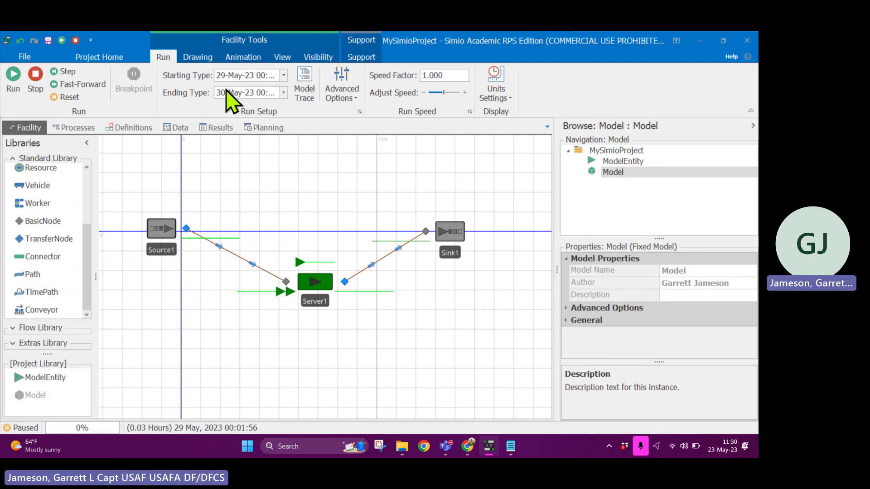
{"action": "left_click", "coordinate": [284, 76]}
{"action": "left_click", "coordinate": [284, 76]}
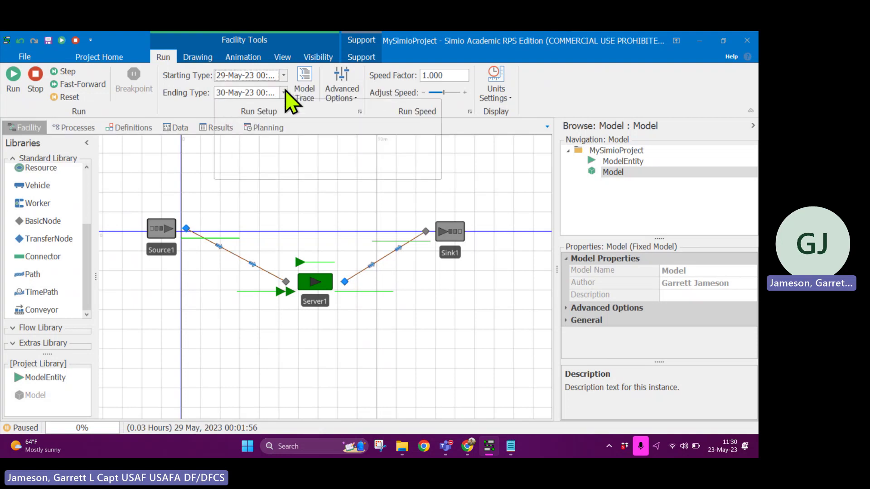
{"action": "left_click", "coordinate": [284, 93]}
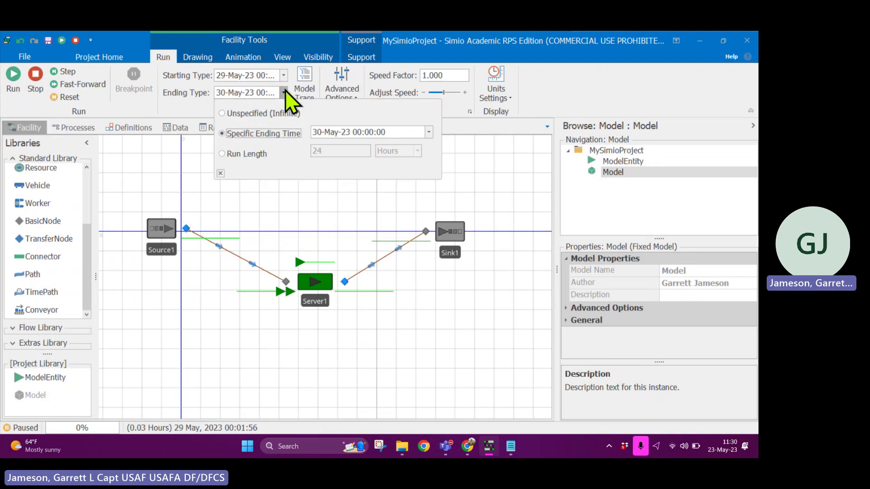
{"action": "left_click", "coordinate": [285, 93]}
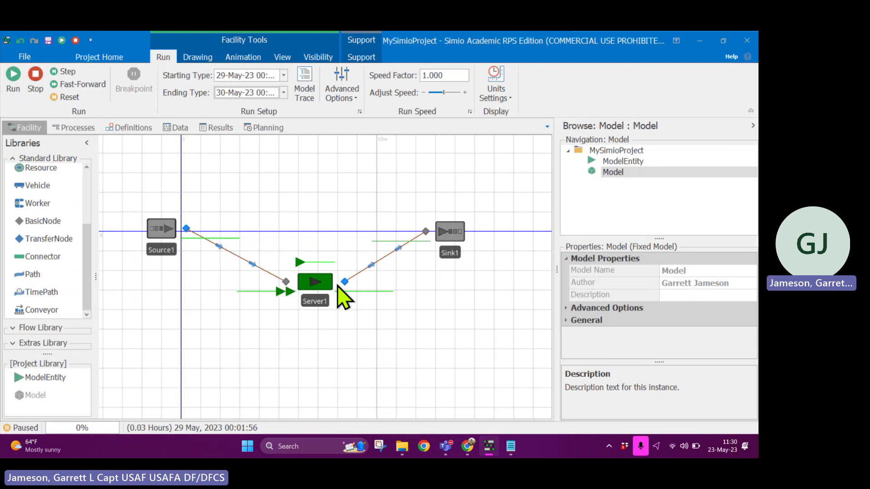
- Check Server1's properties, then stop the simulation
{"action": "left_click", "coordinate": [312, 286]}
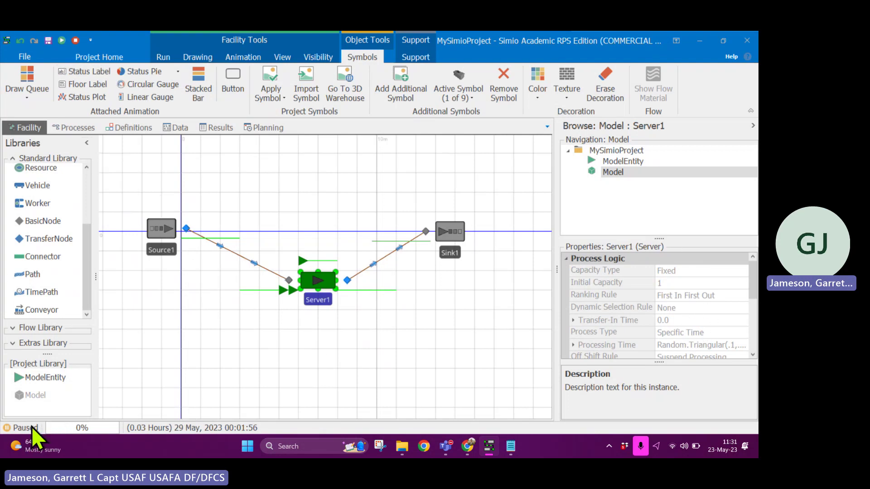
{"action": "left_click", "coordinate": [164, 57]}
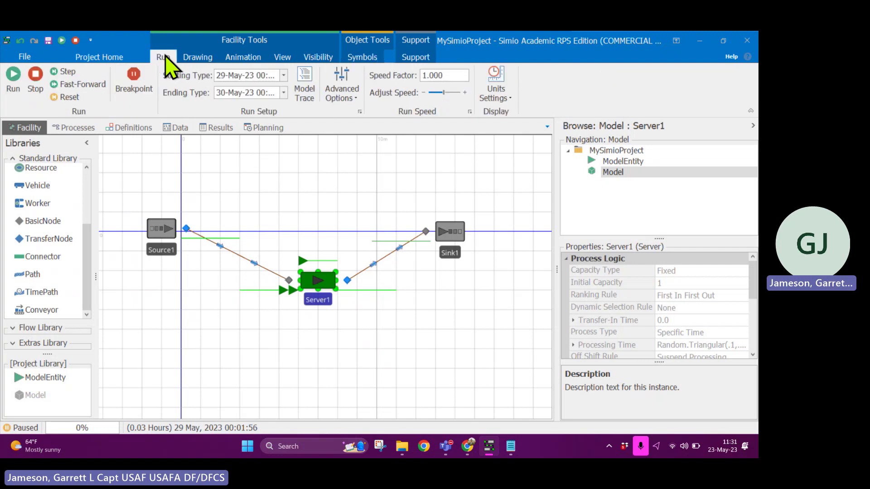
{"action": "left_click", "coordinate": [36, 79]}
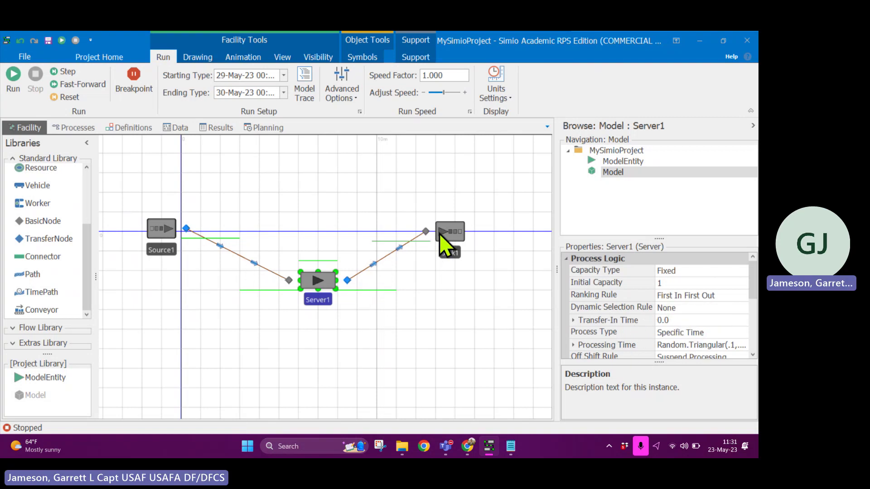
- Nudge Server1 slightly left and rename it FastFood in its General properties
{"action": "left_click_drag", "start_coordinate": [323, 276], "coordinate": [312, 276]}
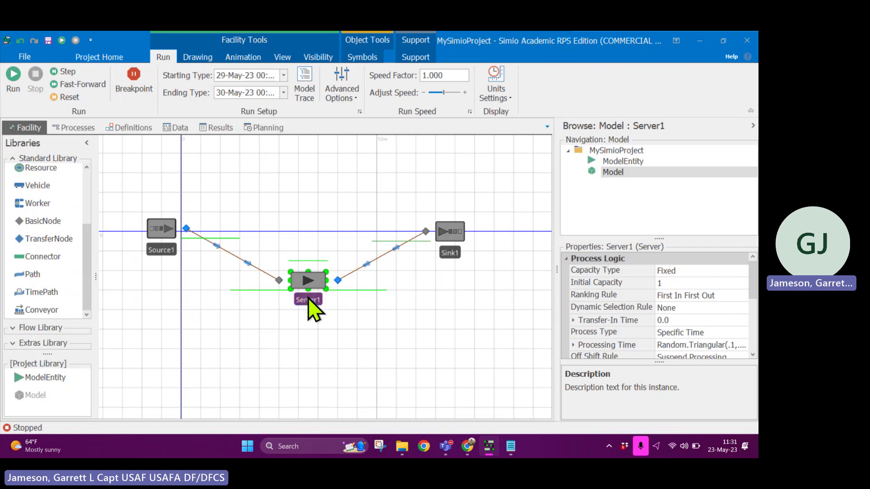
{"action": "left_click", "coordinate": [310, 300]}
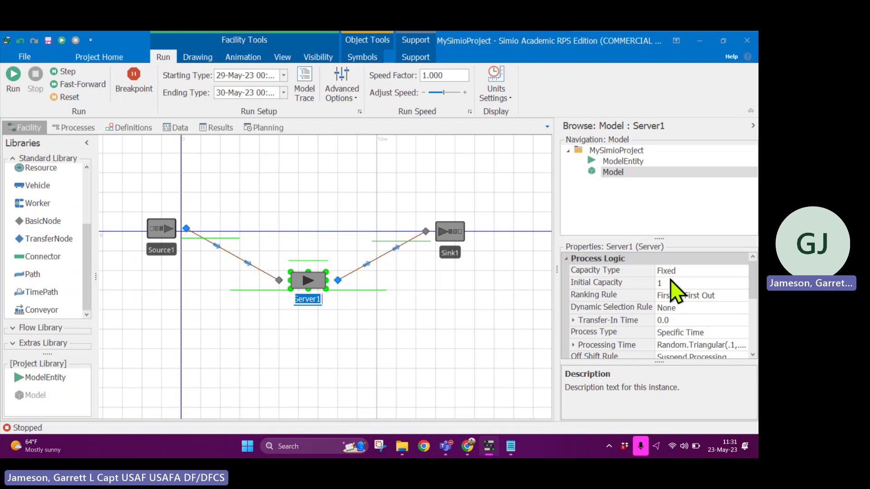
{"action": "left_click_drag", "start_coordinate": [659, 236], "coordinate": [658, 201]}
{"action": "scroll", "coordinate": [686, 299], "scroll_direction": "down", "scroll_amount": 3}
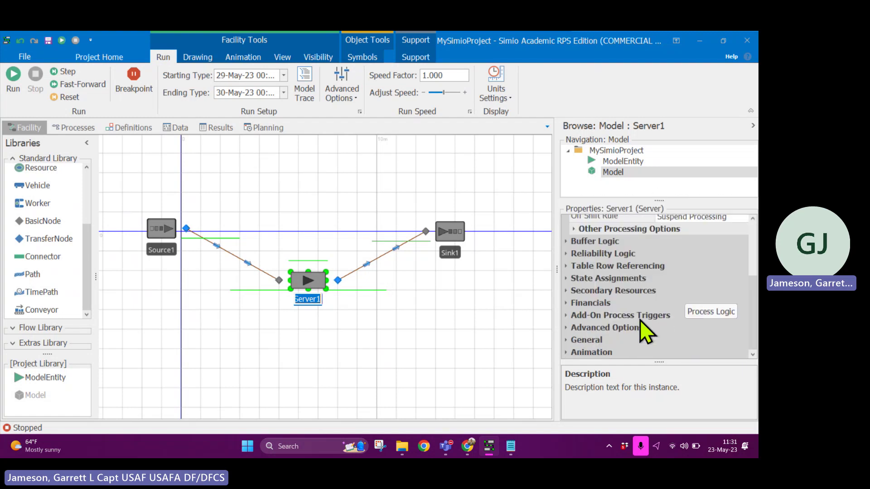
{"action": "left_click", "coordinate": [568, 342]}
{"action": "left_click", "coordinate": [568, 341]}
{"action": "left_click", "coordinate": [701, 293]}
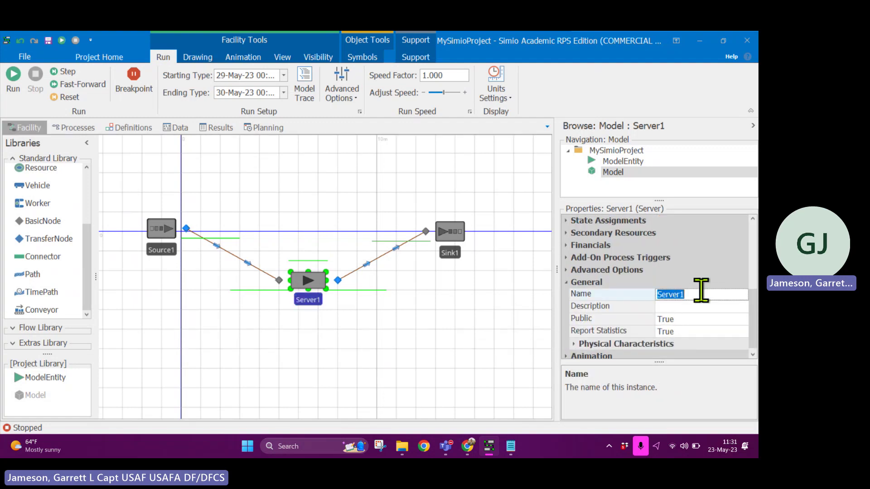
{"action": "type", "text": "FastFood"}
{"action": "key", "text": "Return"}
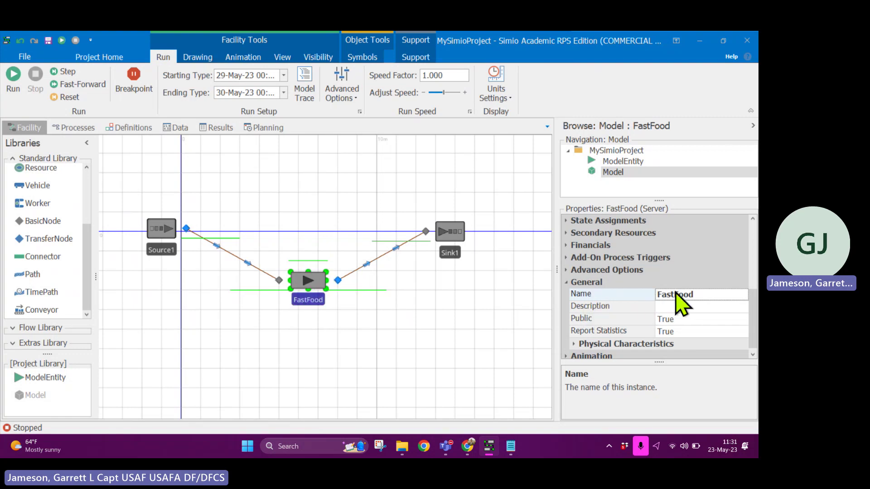
- Reset the server's Name to Server1, then retype it as FastFood
{"action": "left_click", "coordinate": [693, 308]}
{"action": "left_click", "coordinate": [694, 270]}
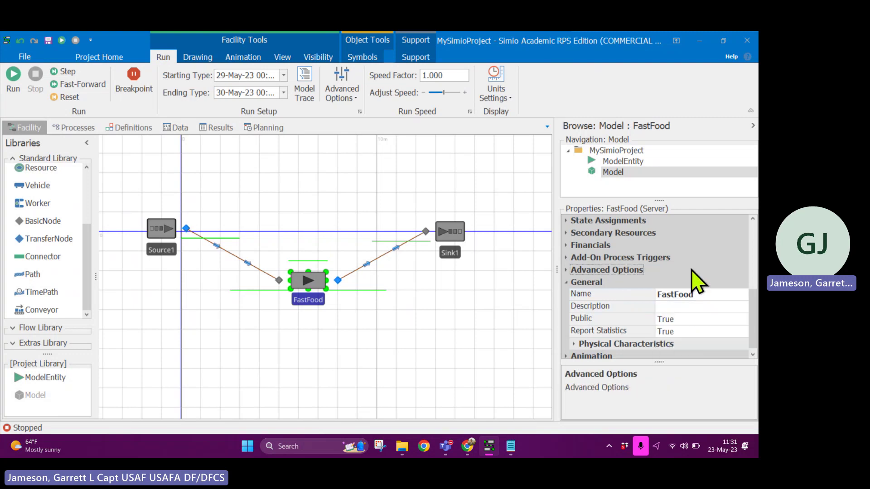
{"action": "right_click", "coordinate": [683, 294]}
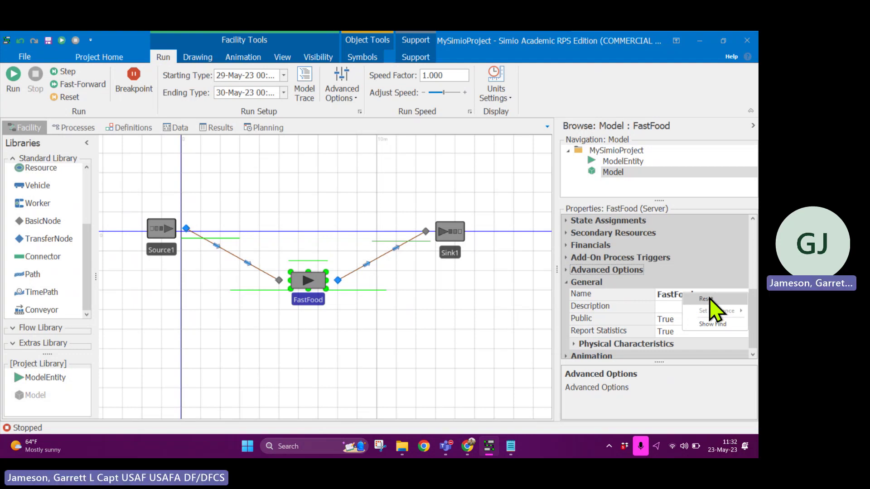
{"action": "left_click", "coordinate": [706, 300]}
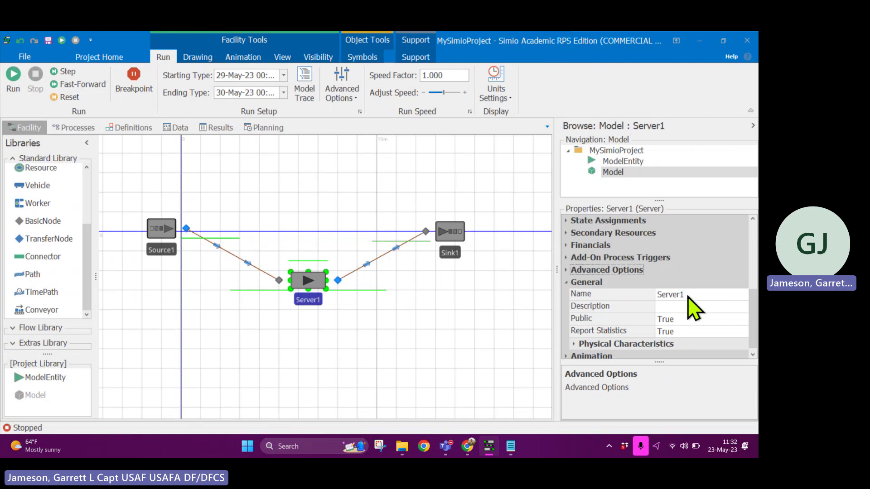
{"action": "left_click", "coordinate": [693, 295]}
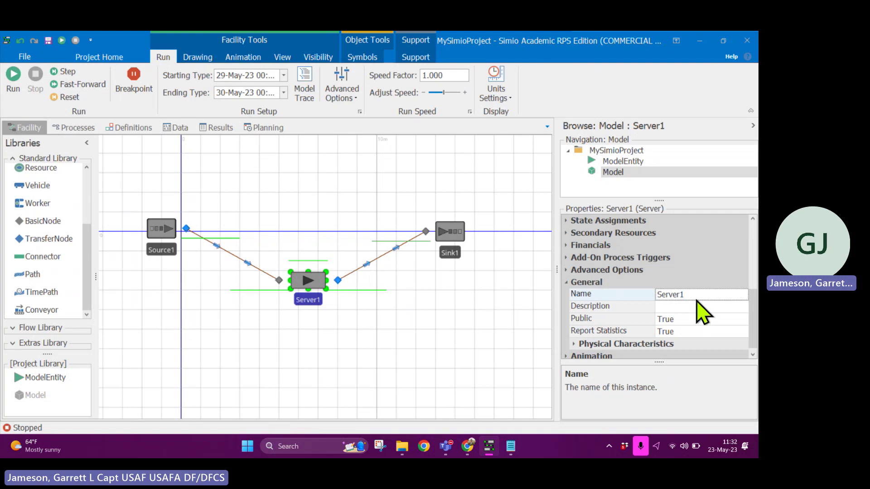
{"action": "double_click", "coordinate": [694, 295]}
{"action": "type", "text": "FastFood"}
{"action": "key", "text": "Return"}
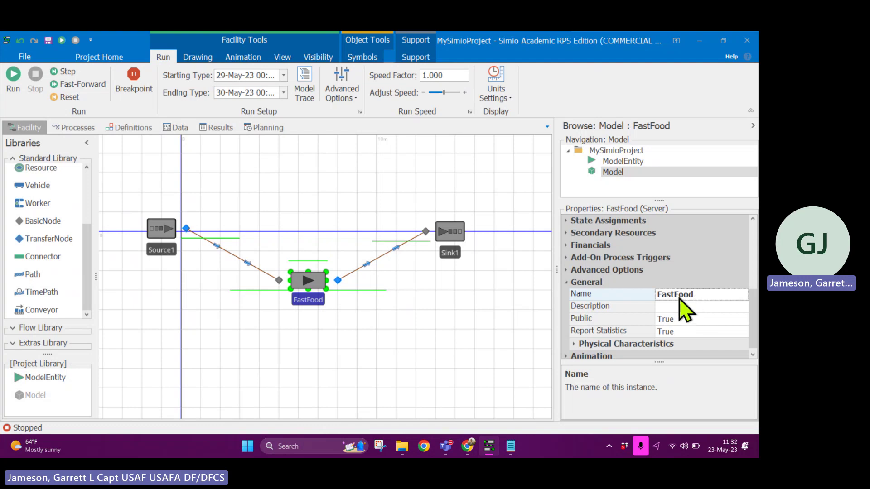
- Rename the source to CustomerSource and the sink to CustomerSink
{"action": "left_click", "coordinate": [164, 250]}
{"action": "left_click", "coordinate": [163, 250]}
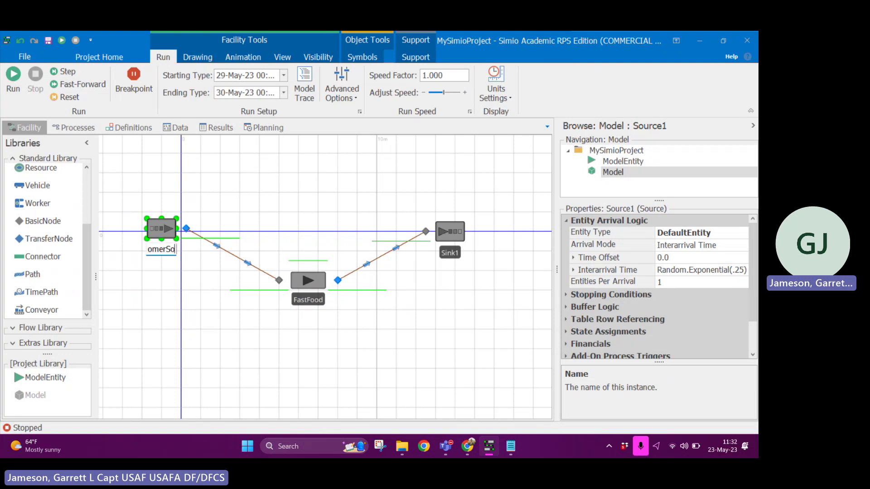
{"action": "type", "text": "CustomerSource"}
{"action": "key", "text": "Return"}
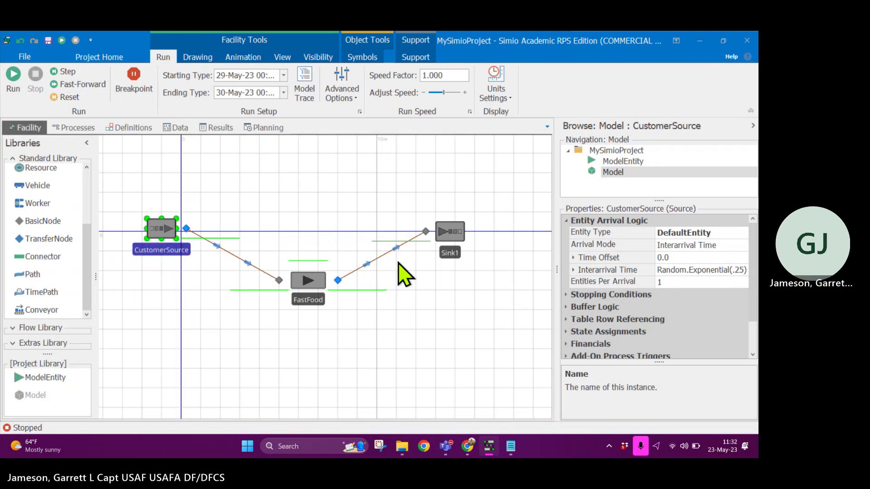
{"action": "left_click", "coordinate": [448, 256]}
{"action": "left_click", "coordinate": [447, 253]}
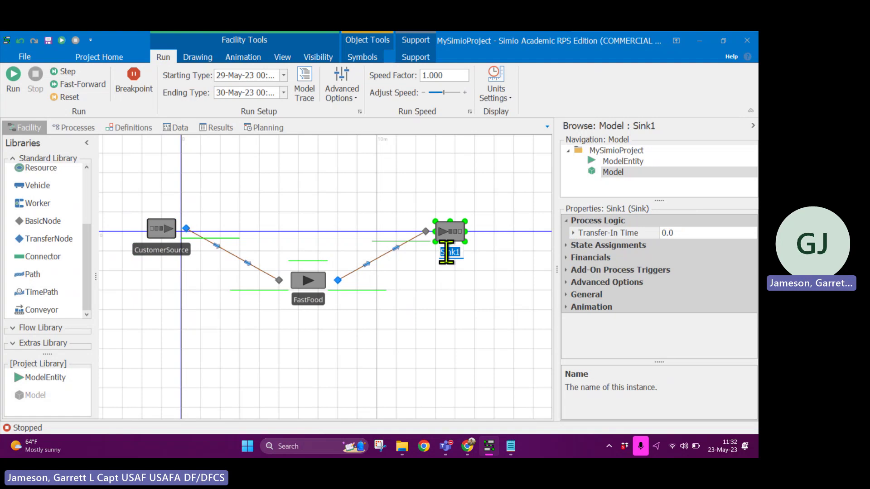
{"action": "type", "text": "Cust"}
{"action": "key", "text": "Return"}
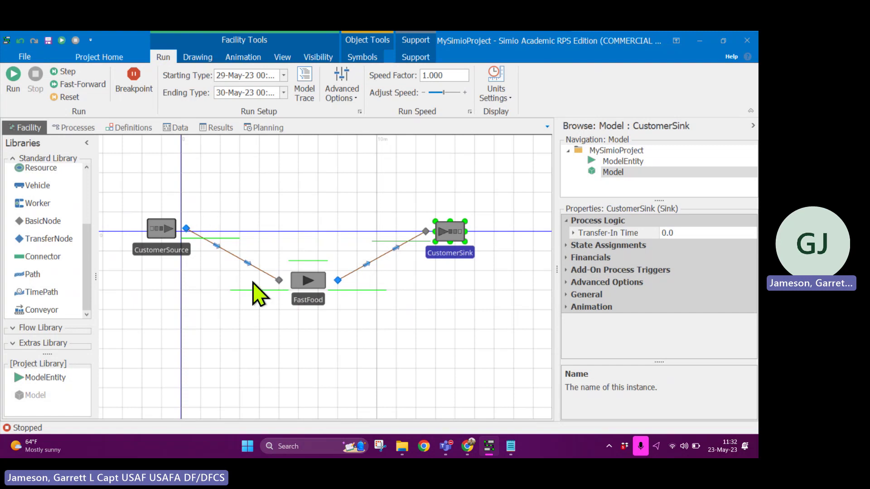
- Run the model briefly, pause it, then stop the simulation
{"action": "left_click", "coordinate": [20, 81]}
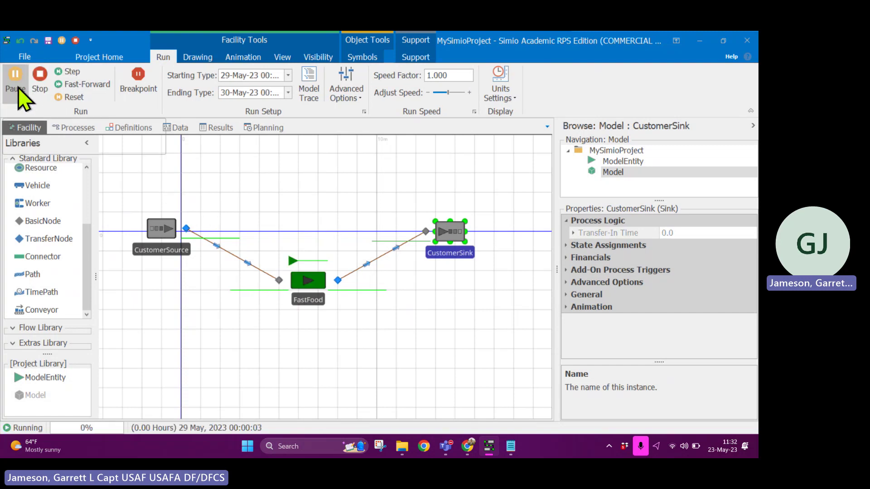
{"action": "left_click", "coordinate": [20, 82]}
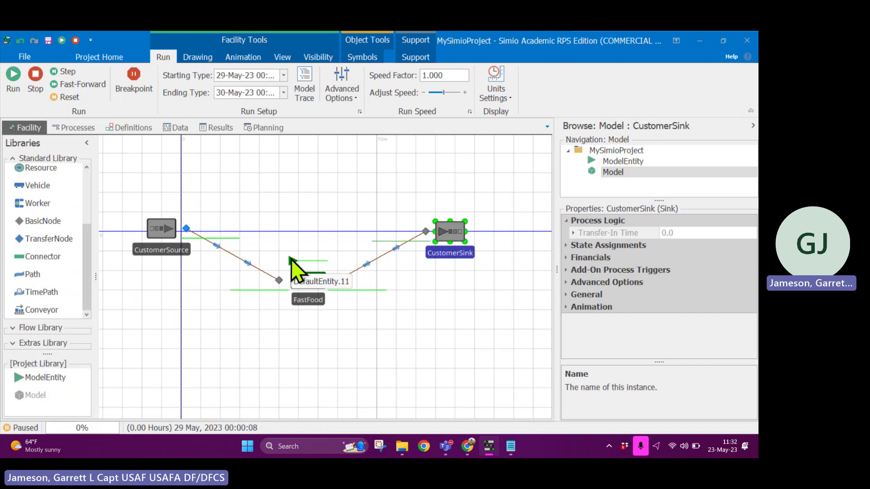
{"action": "left_click", "coordinate": [36, 82]}
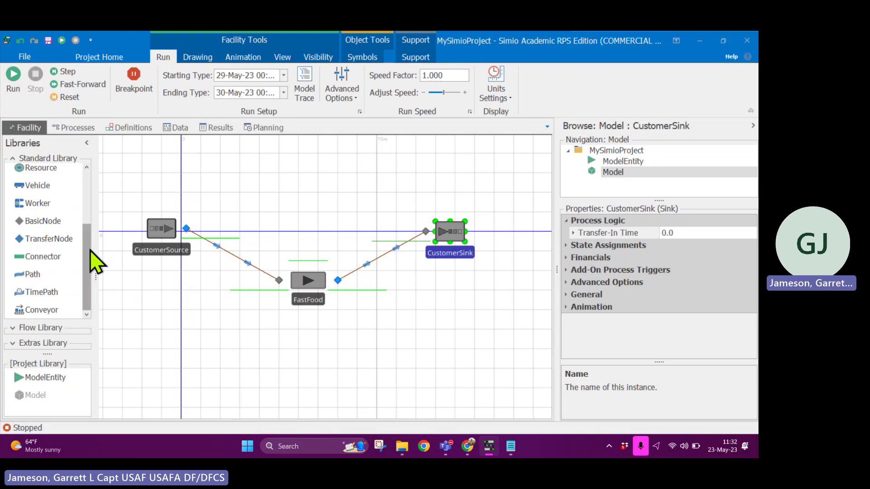
{"action": "scroll", "coordinate": [91, 250], "scroll_direction": "up", "scroll_amount": 4}
{"action": "scroll", "coordinate": [90, 253], "scroll_direction": "down", "scroll_amount": 2}
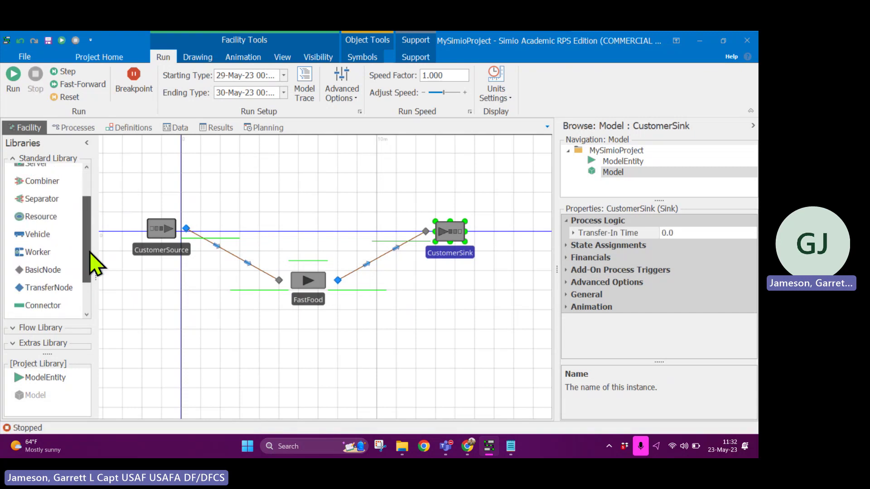
{"action": "scroll", "coordinate": [94, 264], "scroll_direction": "down", "scroll_amount": 3}
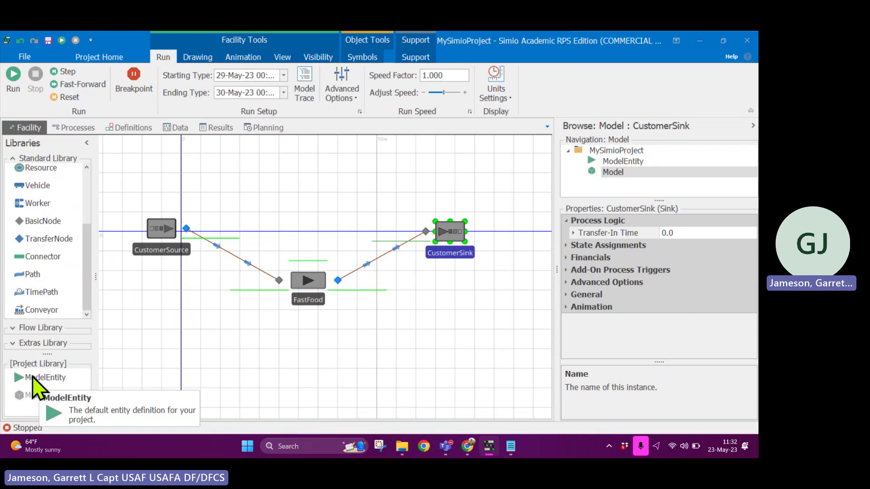
- Drop a ModelEntity, rename it Customer, and move it above the CustomerSource–FastFood path
{"action": "left_click_drag", "start_coordinate": [34, 378], "coordinate": [164, 299]}
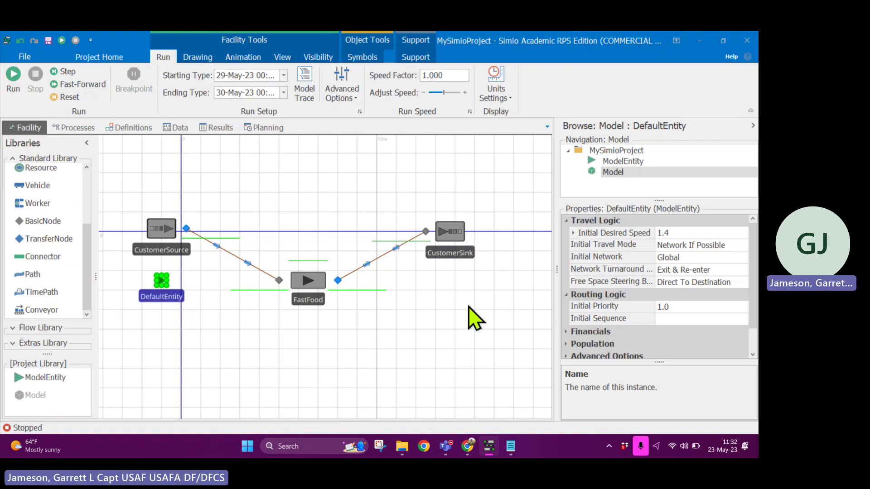
{"action": "double_click", "coordinate": [156, 296]}
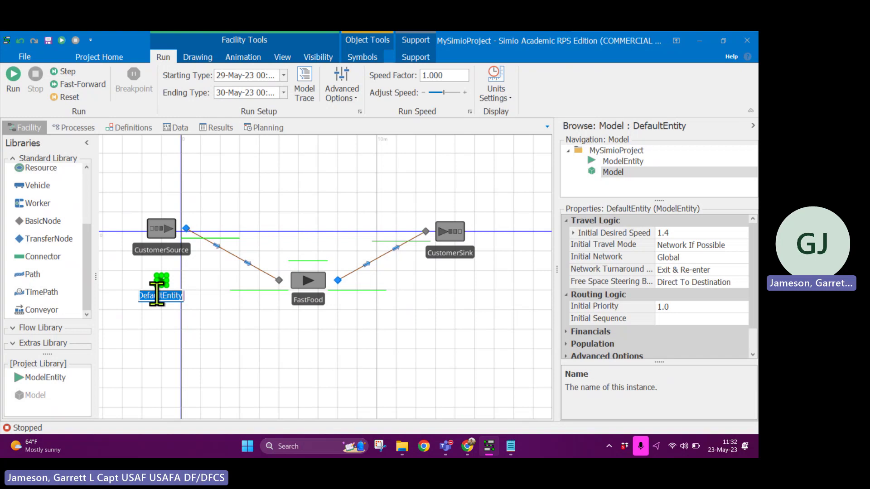
{"action": "type", "text": "Customer"}
{"action": "key", "text": "Return"}
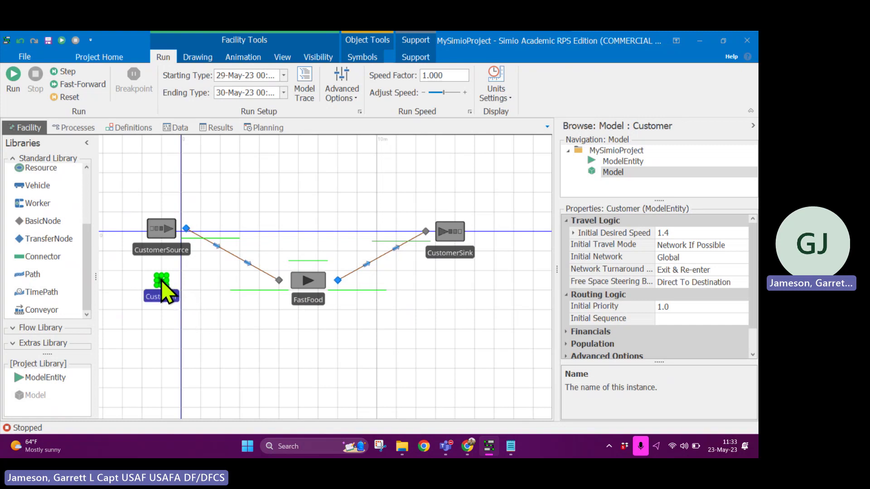
{"action": "left_click_drag", "start_coordinate": [161, 283], "coordinate": [262, 194]}
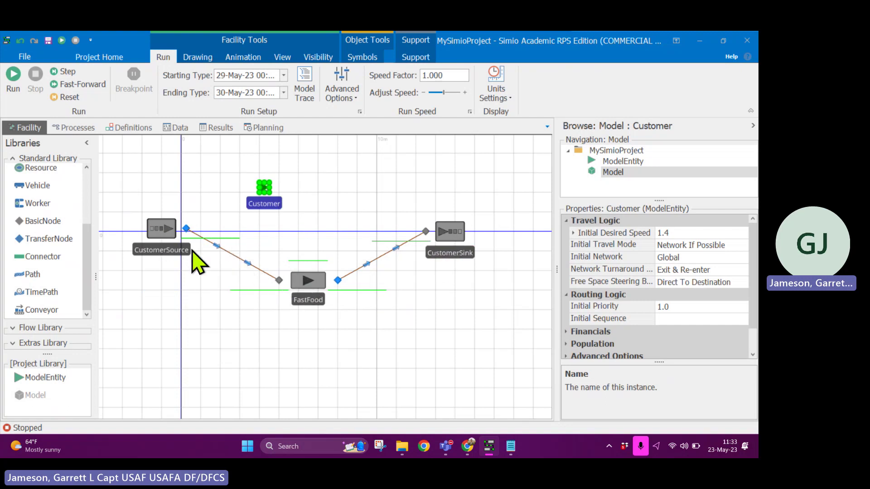
{"action": "left_click", "coordinate": [164, 229]}
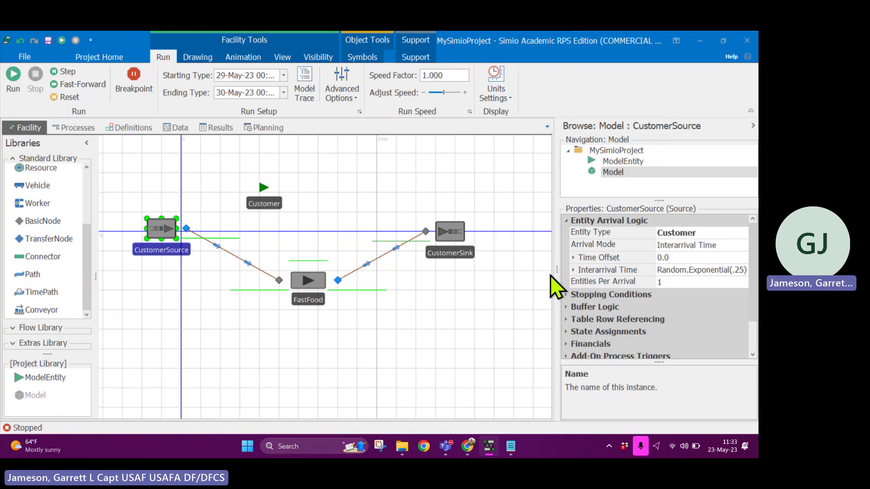
- Open CustomerSource's Interarrival Time expression and select its Exponential distribution
{"action": "left_click_drag", "start_coordinate": [558, 268], "coordinate": [544, 268]}
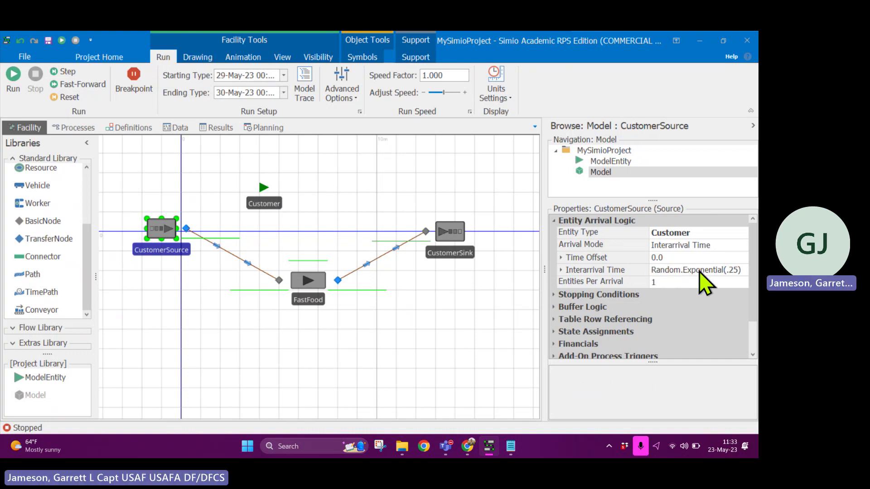
{"action": "left_click", "coordinate": [561, 270]}
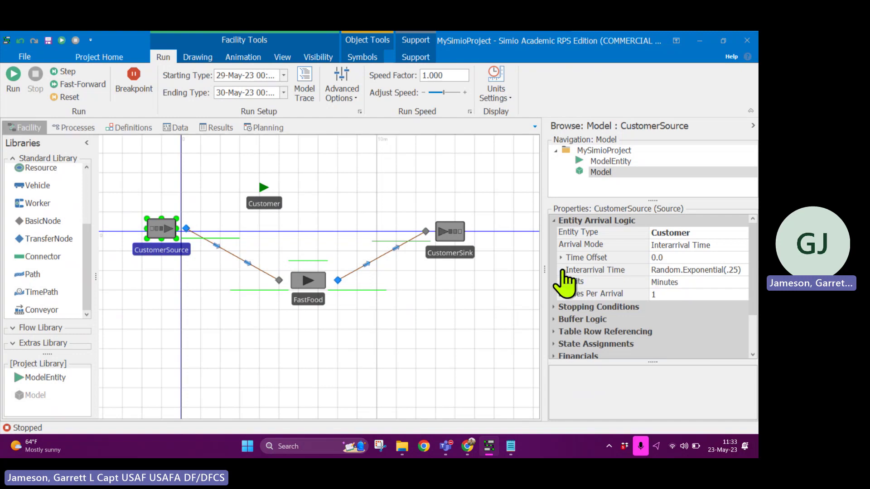
{"action": "left_click", "coordinate": [728, 269]}
{"action": "double_click", "coordinate": [716, 270]}
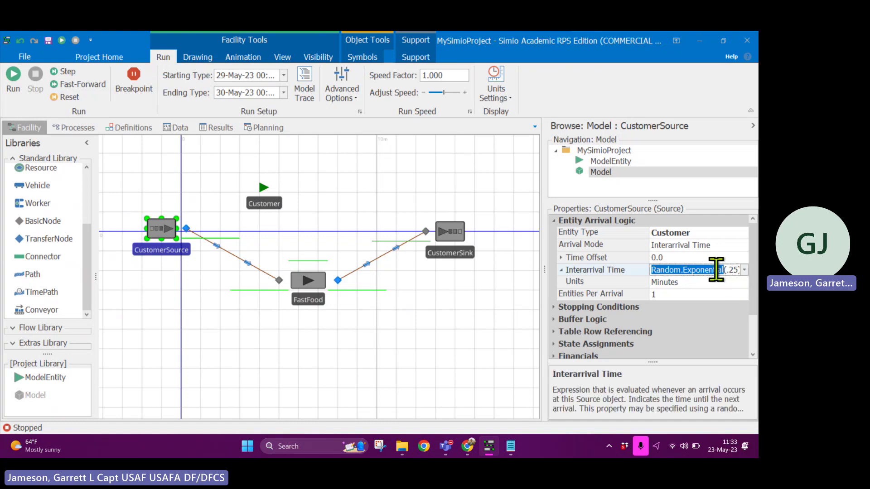
{"action": "left_click", "coordinate": [716, 270]}
{"action": "left_click_drag", "start_coordinate": [738, 270], "coordinate": [669, 270]}
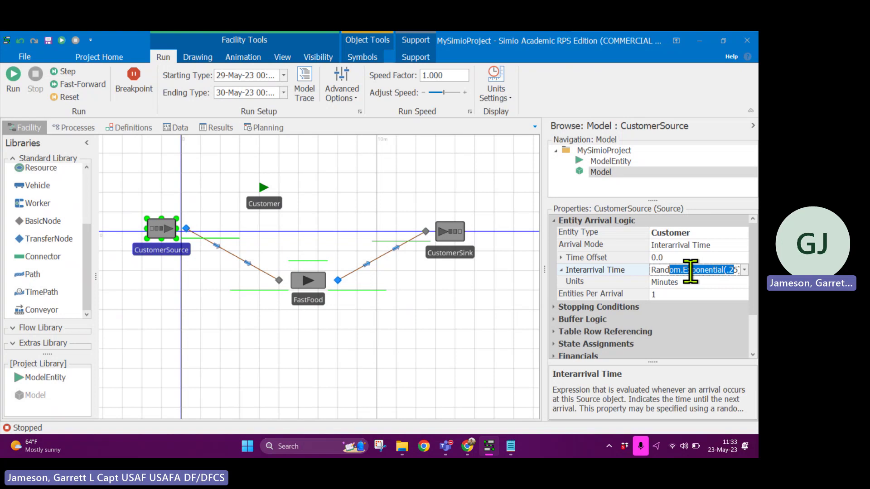
{"action": "left_click", "coordinate": [745, 271]}
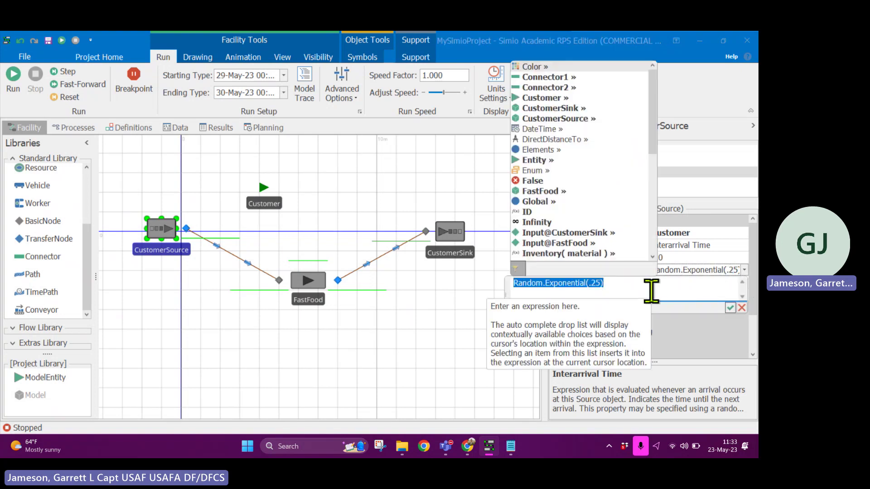
{"action": "left_click", "coordinate": [648, 291]}
{"action": "left_click_drag", "start_coordinate": [633, 290], "coordinate": [545, 286]}
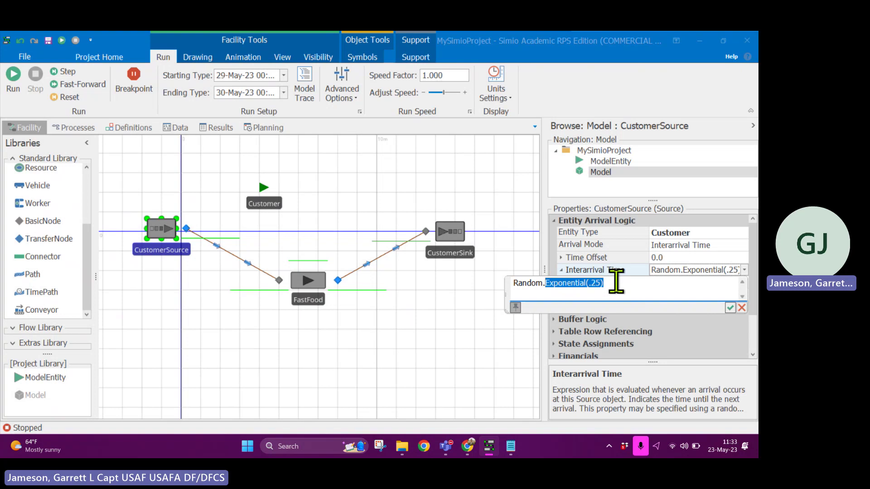
- Replace it with Random.Normal(.25, .05) and confirm the new interarrival time
{"action": "key", "text": "BackSpace"}
{"action": "key", "text": "BackSpace"}
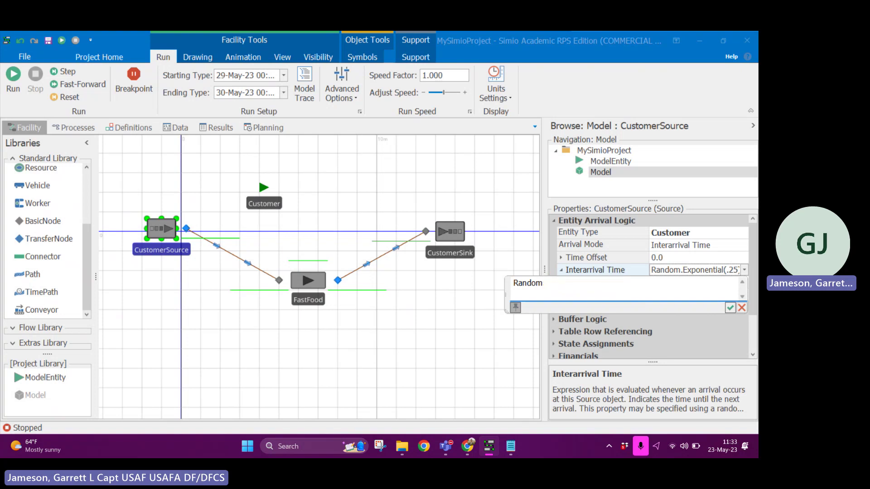
{"action": "type", "text": "."}
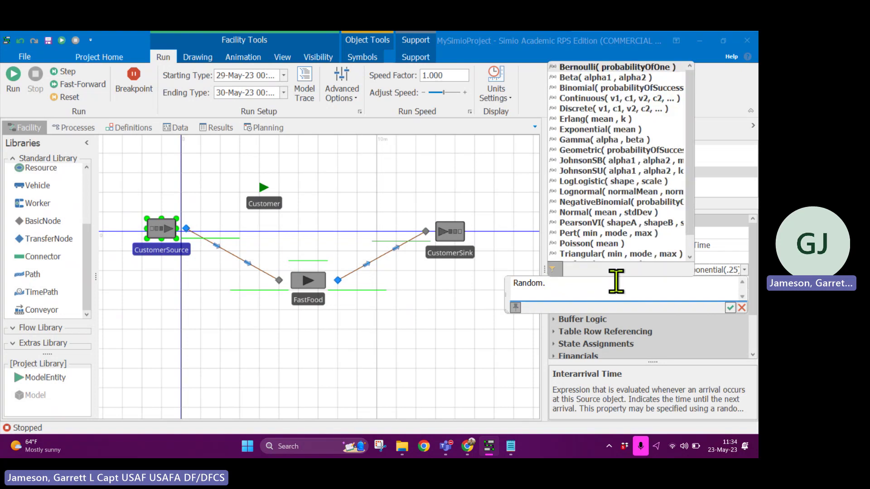
{"action": "type", "text": "no"}
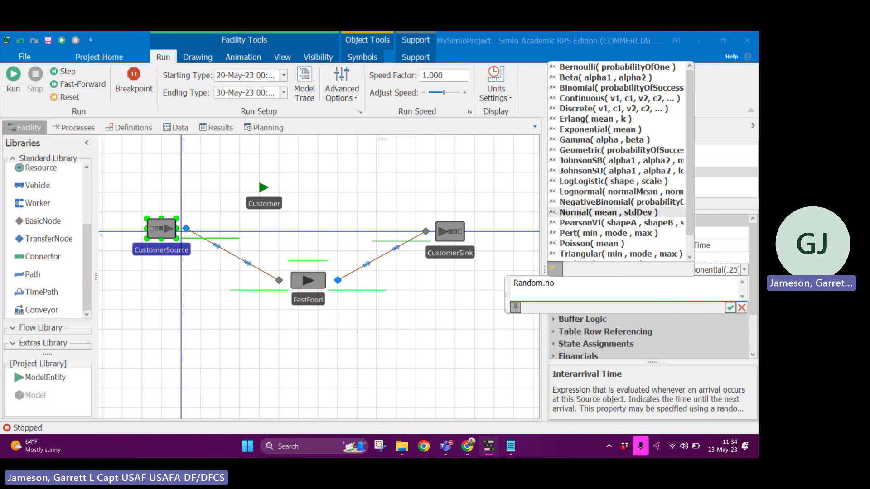
{"action": "key", "text": "Tab"}
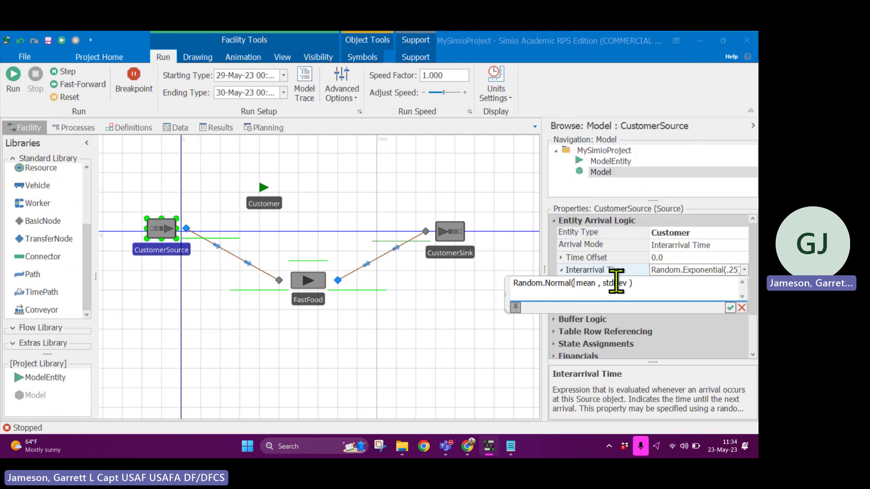
{"action": "key", "text": "BackSpace"}
{"action": "key", "text": "BackSpace"}
{"action": "key", "text": "BackSpace"}
{"action": "key", "text": "BackSpace"}
{"action": "type", "text": ".25"}
{"action": "key", "text": "Right"}
{"action": "key", "text": "Right"}
{"action": "key", "text": "Delete"}
{"action": "key", "text": "Delete"}
{"action": "key", "text": "Delete"}
{"action": "key", "text": "Delete"}
{"action": "key", "text": "Delete"}
{"action": "key", "text": "Delete"}
{"action": "type", "text": ".05"}
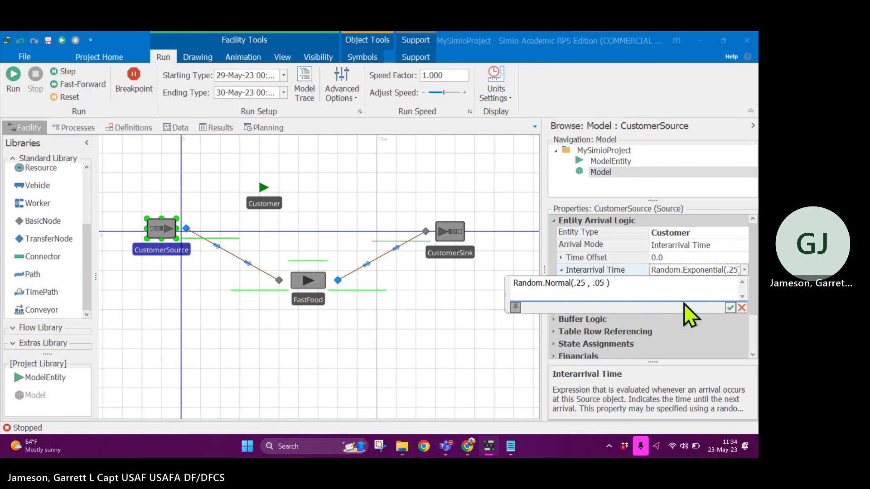
{"action": "left_click", "coordinate": [730, 309]}
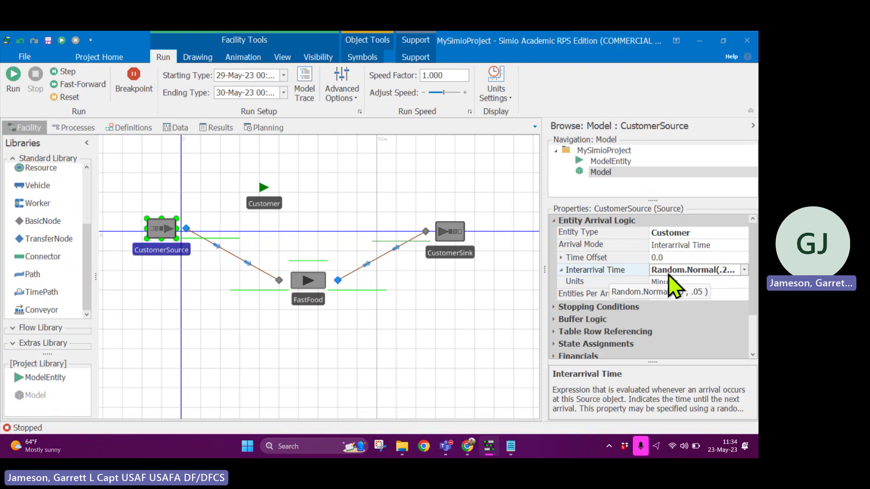
{"action": "left_click", "coordinate": [310, 290]}
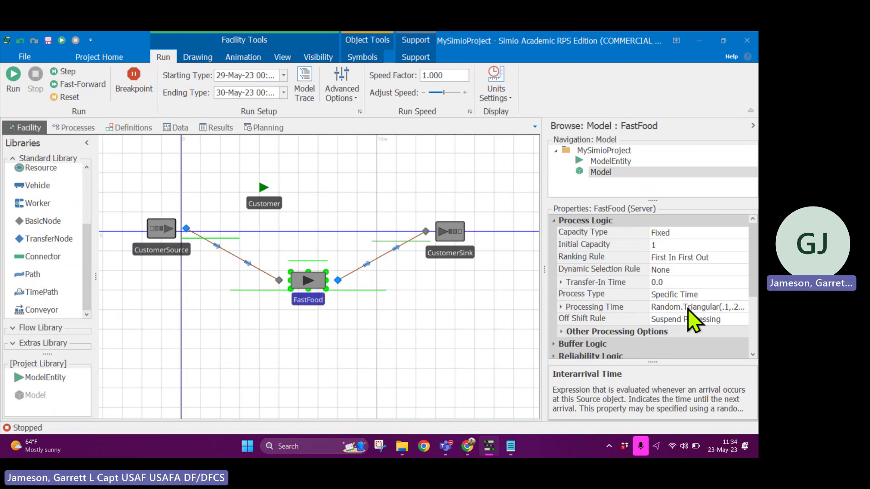
- Replace FastFood's triangular processing time with Random.Exponential(.1) minutes
{"action": "left_click", "coordinate": [561, 307]}
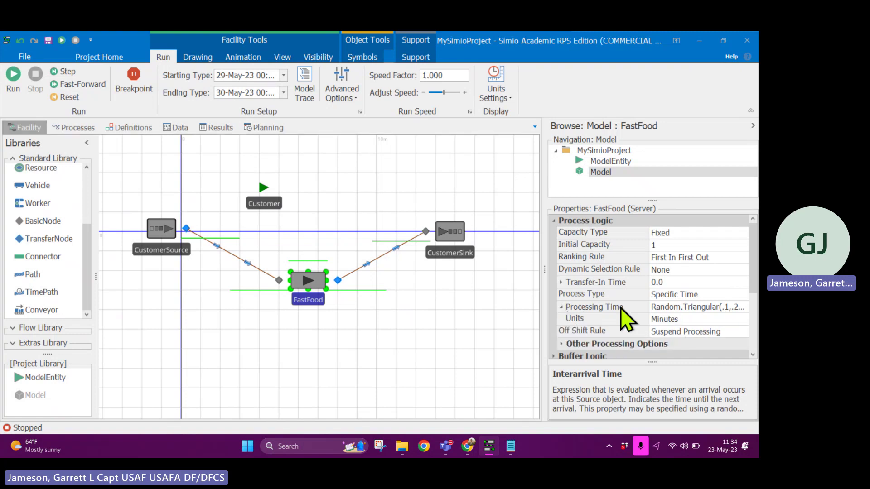
{"action": "left_click", "coordinate": [718, 307]}
{"action": "left_click", "coordinate": [745, 307]}
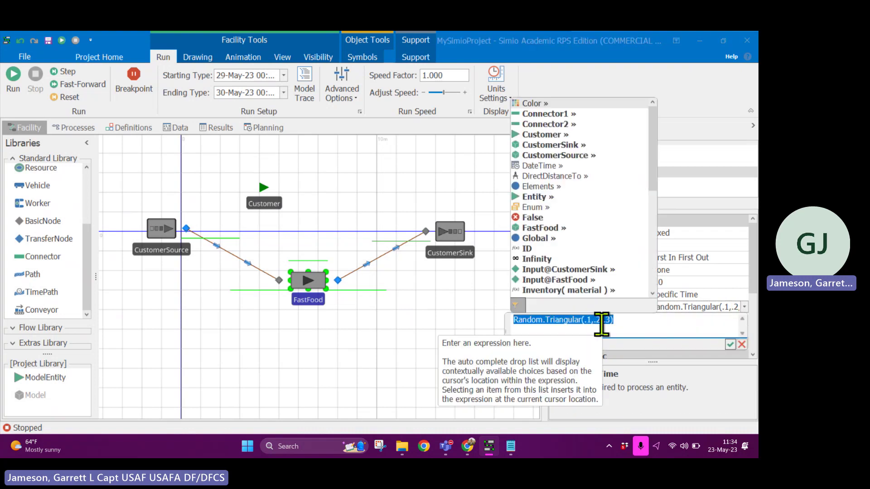
{"action": "left_click", "coordinate": [629, 320]}
{"action": "left_click_drag", "start_coordinate": [629, 320], "coordinate": [567, 322]}
{"action": "type", "text": "expo"}
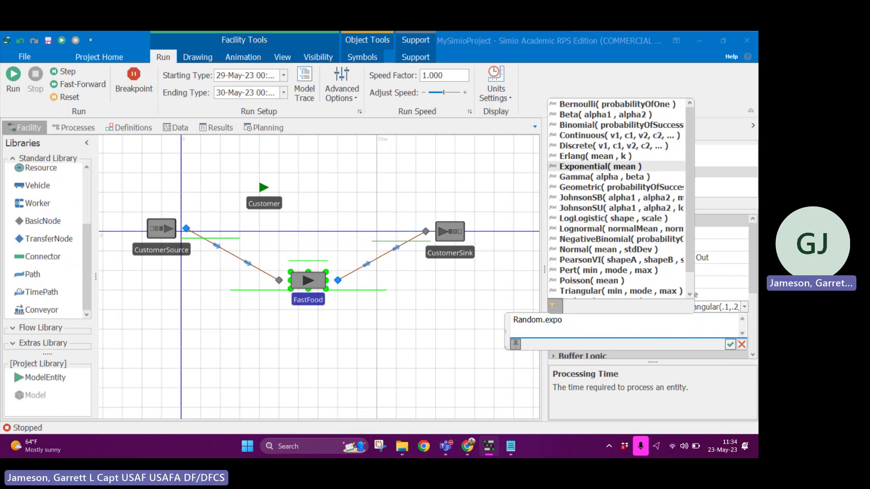
{"action": "key", "text": "Tab"}
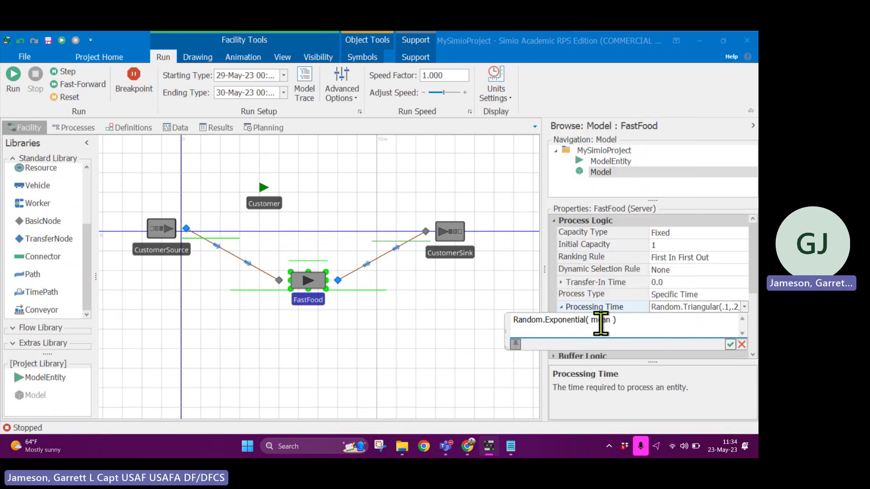
{"action": "double_click", "coordinate": [601, 320]}
{"action": "key", "text": "Delete"}
{"action": "type", "text": ".1"}
{"action": "key", "text": "Return"}
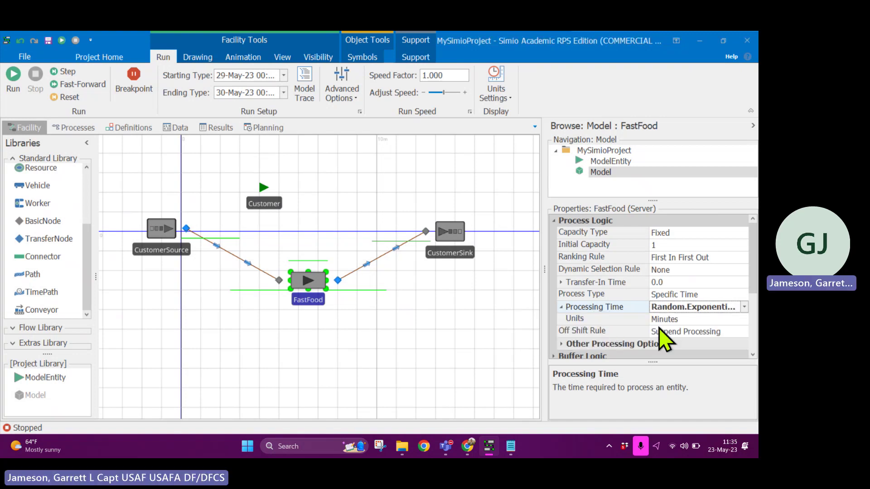
{"action": "left_click", "coordinate": [682, 245]}
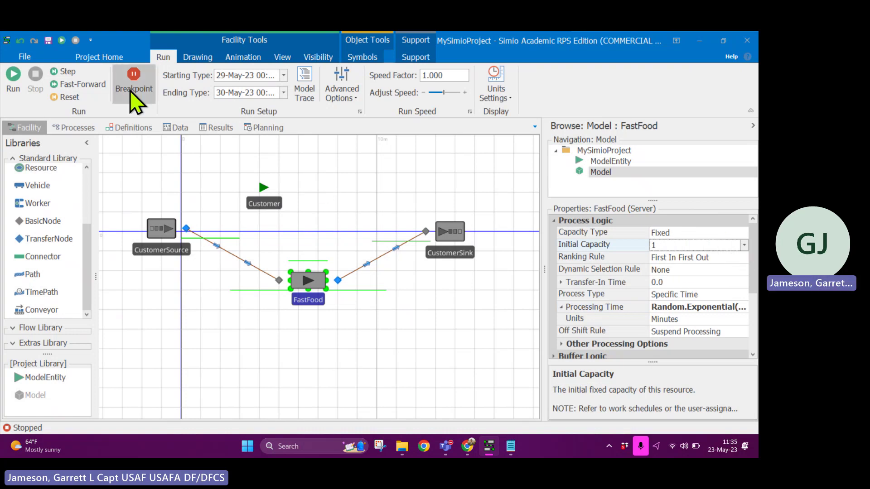
- Run the model briefly, stop it, and set FastFood's Initial Capacity to 2
{"action": "left_click", "coordinate": [16, 81]}
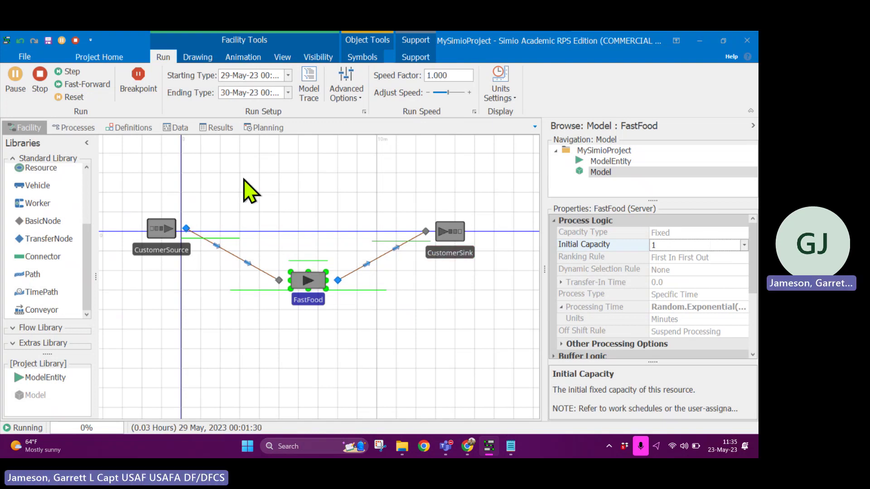
{"action": "left_click", "coordinate": [40, 75]}
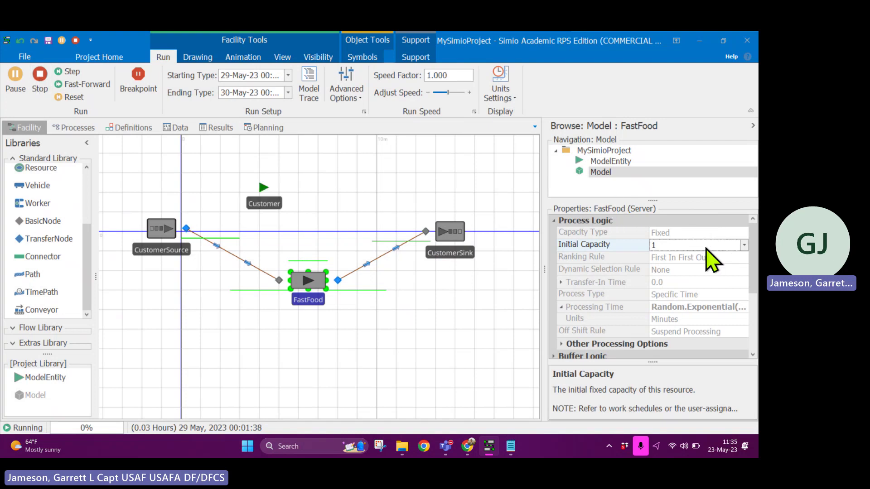
{"action": "key", "text": "BackSpace"}
{"action": "type", "text": "2"}
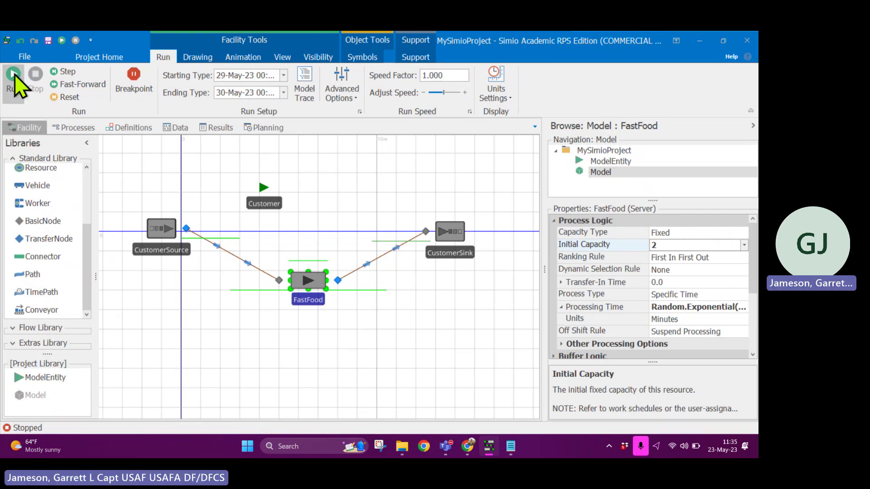
{"action": "left_click", "coordinate": [153, 229]}
- Lower CustomerSource's normal interarrival mean from .25 to .1 and run again
{"action": "left_click", "coordinate": [717, 269]}
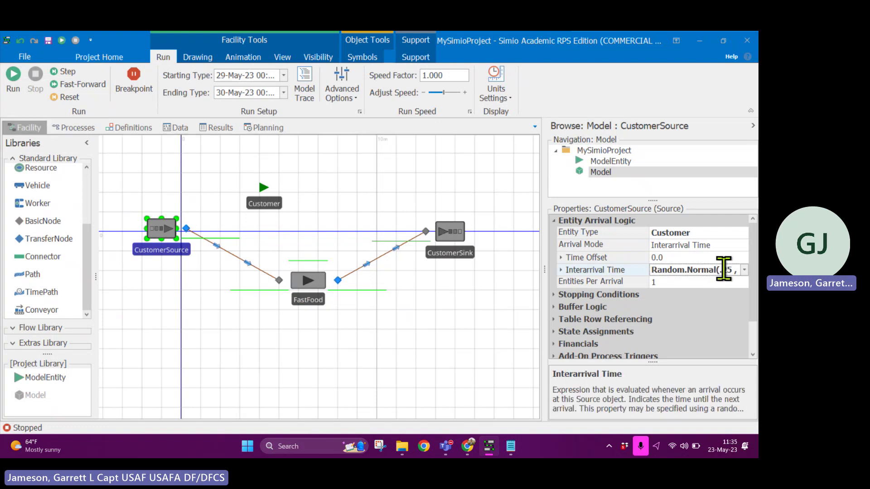
{"action": "double_click", "coordinate": [727, 269]}
{"action": "type", "text": "1,"}
{"action": "left_click", "coordinate": [561, 270]}
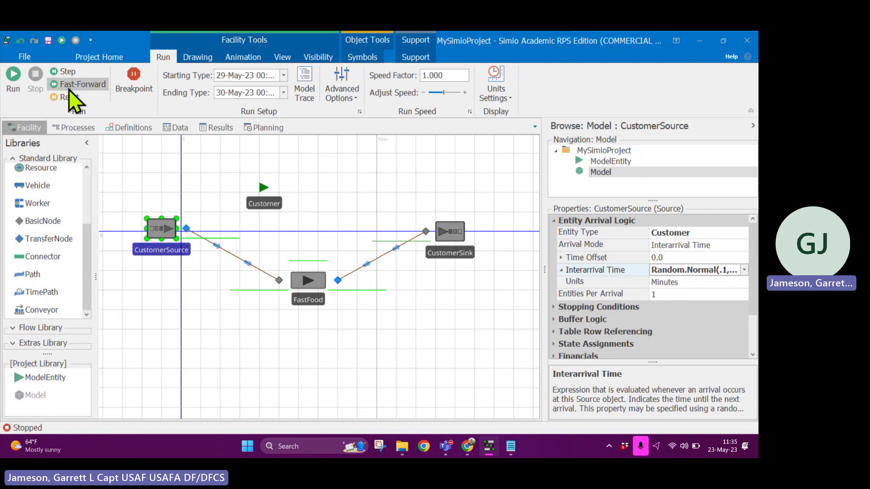
{"action": "left_click", "coordinate": [15, 78]}
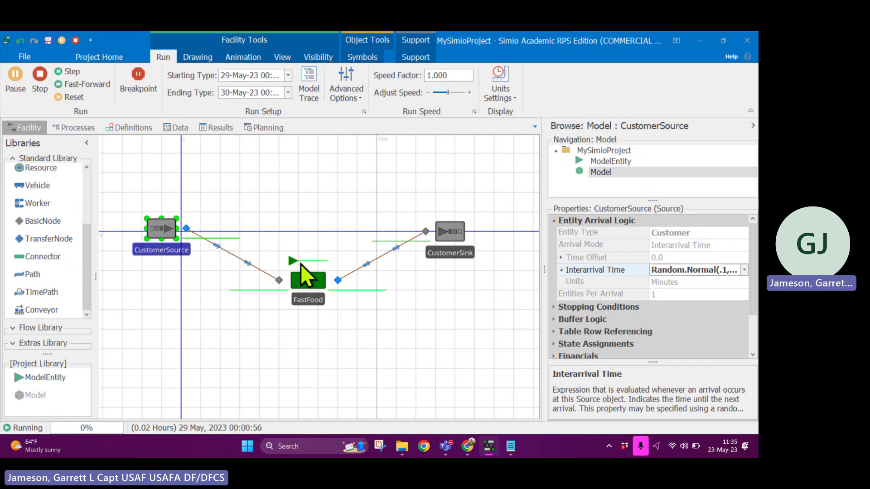
- Select FastFood, pause the run, and step until a customer enters FastFood
{"action": "left_click", "coordinate": [319, 284]}
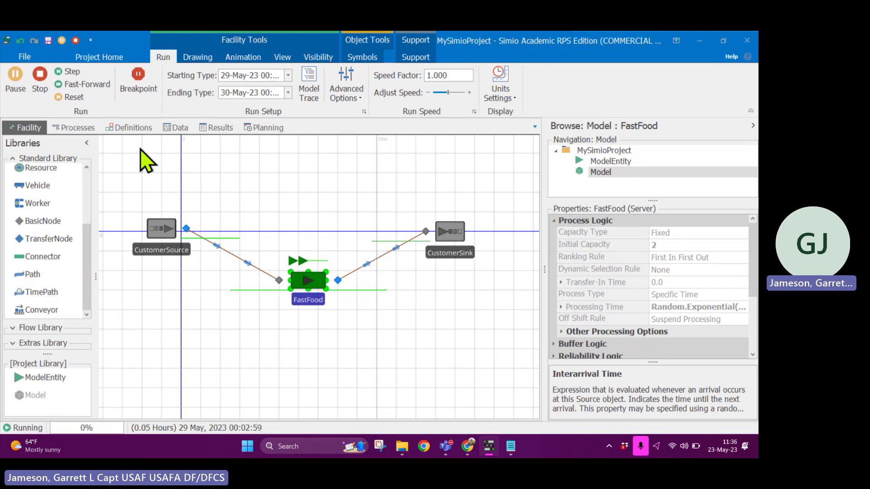
{"action": "left_click", "coordinate": [71, 73]}
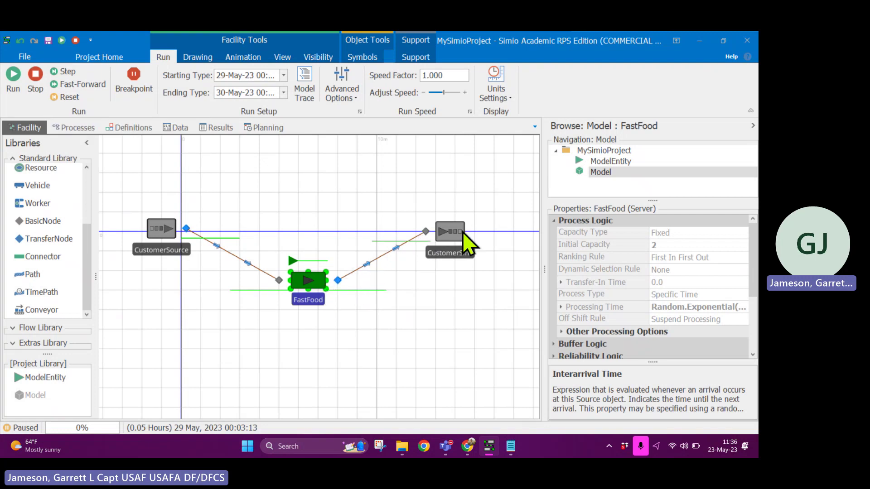
{"action": "left_click", "coordinate": [67, 72]}
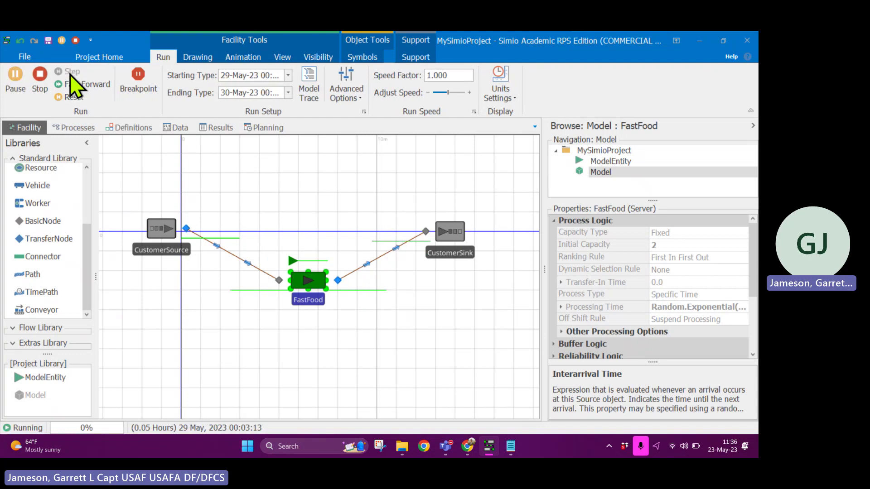
{"action": "left_click", "coordinate": [67, 71]}
{"action": "left_click", "coordinate": [67, 72]}
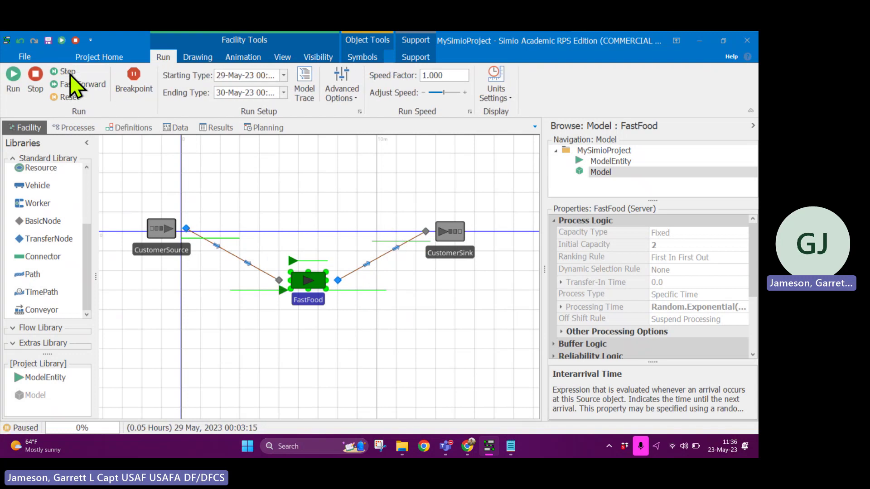
- Step a served customer through to CustomerSink, then resume the run until the negative-interarrival error appears
{"action": "left_click", "coordinate": [68, 72]}
{"action": "left_click", "coordinate": [68, 71]}
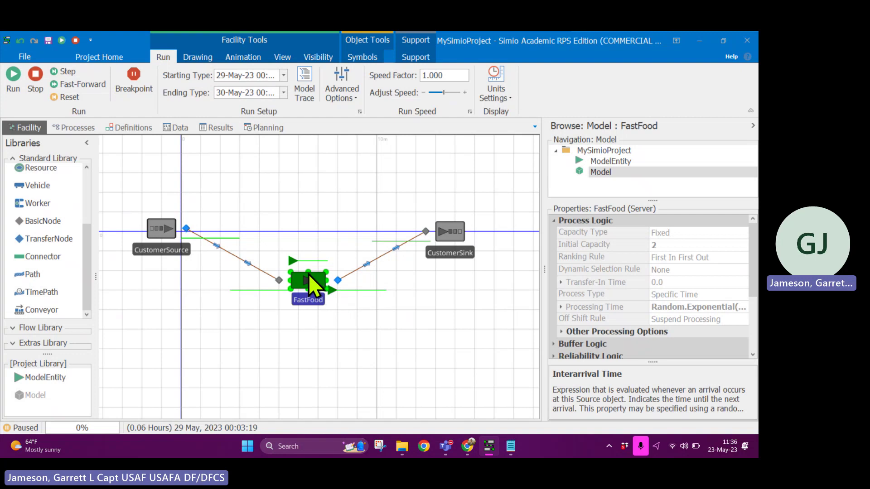
{"action": "left_click", "coordinate": [73, 72]}
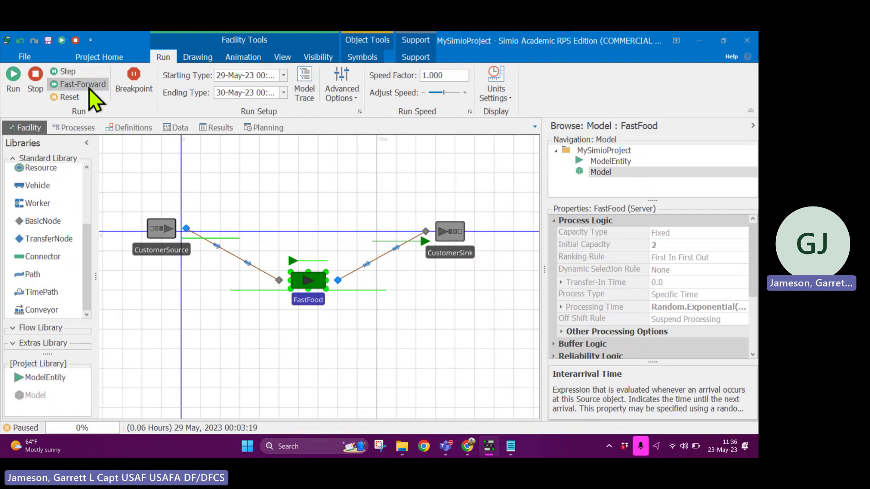
{"action": "left_click", "coordinate": [68, 73]}
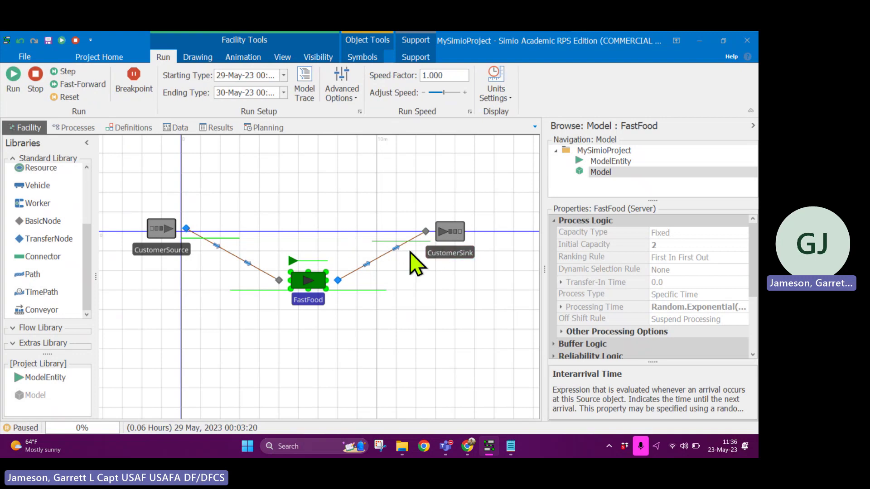
{"action": "left_click", "coordinate": [13, 76]}
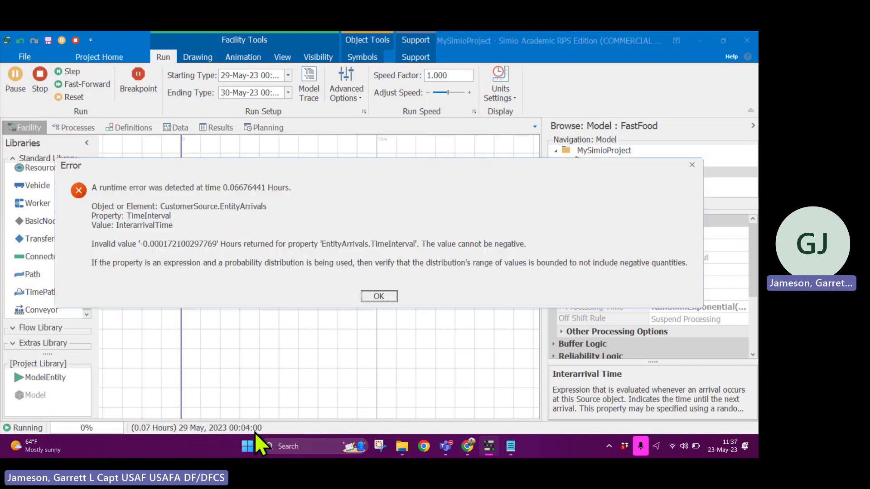
- Dismiss the runtime error and select CustomerSource to view its Random.Normal(.1, …) interarrival time
{"action": "left_click", "coordinate": [378, 297]}
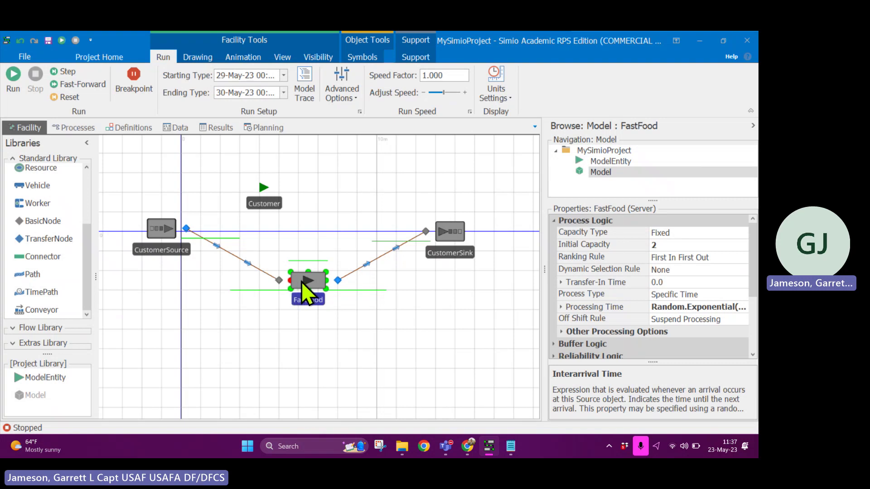
{"action": "left_click", "coordinate": [306, 295]}
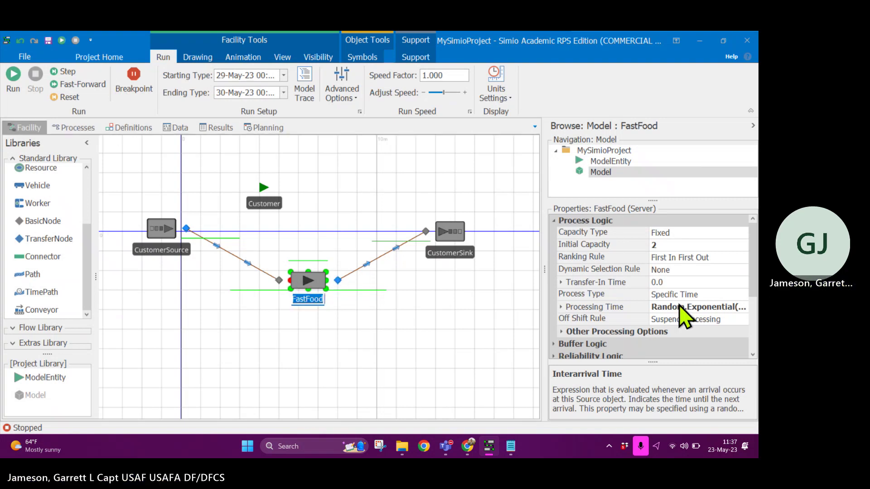
{"action": "left_click", "coordinate": [154, 225]}
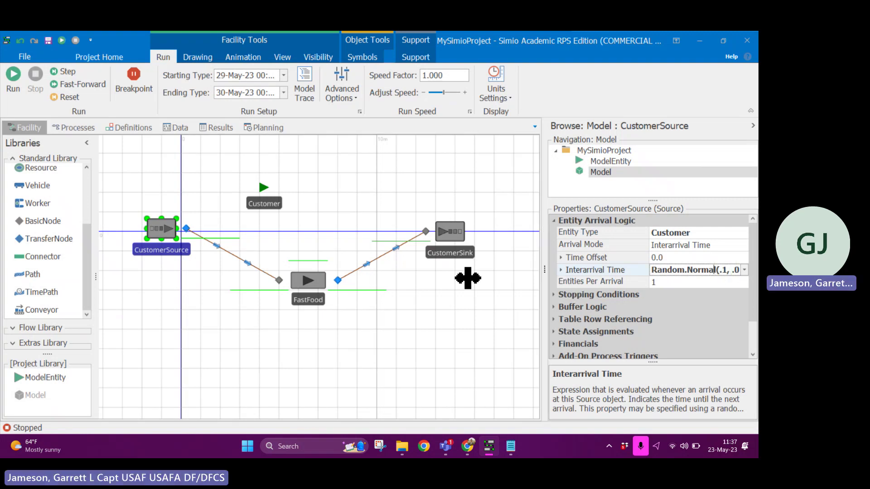
- Replace CustomerSource's interarrival time Random.Normal(.1, .05) with Random.Exponential(.1) minutes
{"action": "left_click_drag", "start_coordinate": [467, 278], "coordinate": [464, 279]}
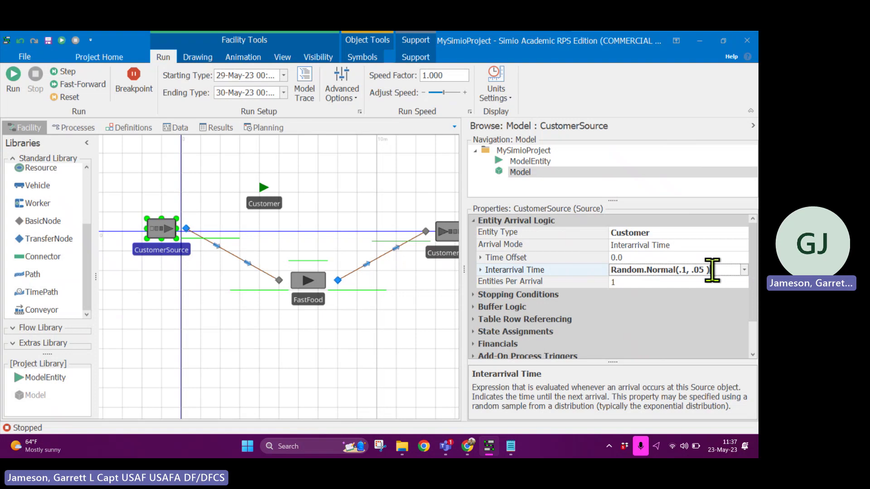
{"action": "left_click", "coordinate": [744, 271]}
{"action": "left_click_drag", "start_coordinate": [639, 282], "coordinate": [545, 286]}
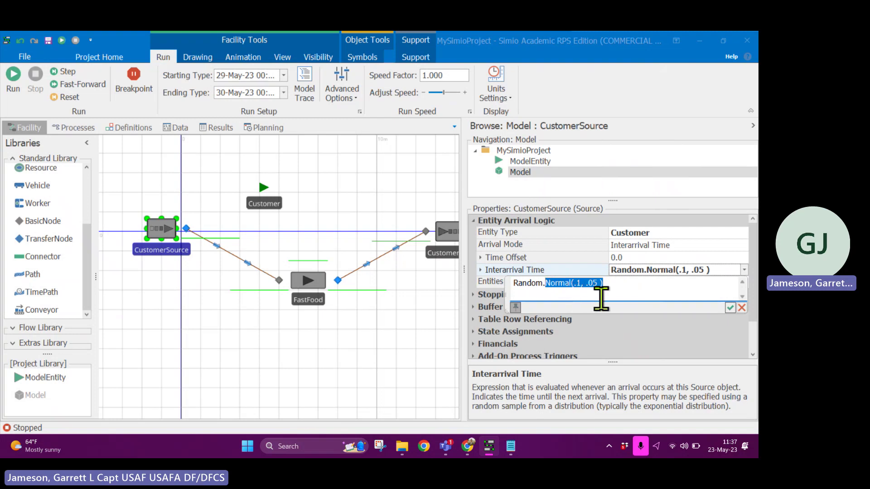
{"action": "type", "text": "expon"}
{"action": "key", "text": "Tab"}
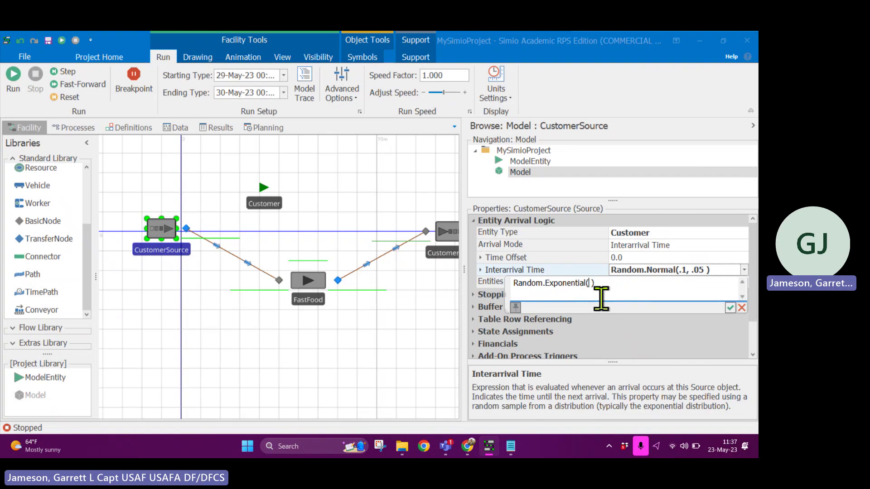
{"action": "type", "text": ".1"}
{"action": "key", "text": "Return"}
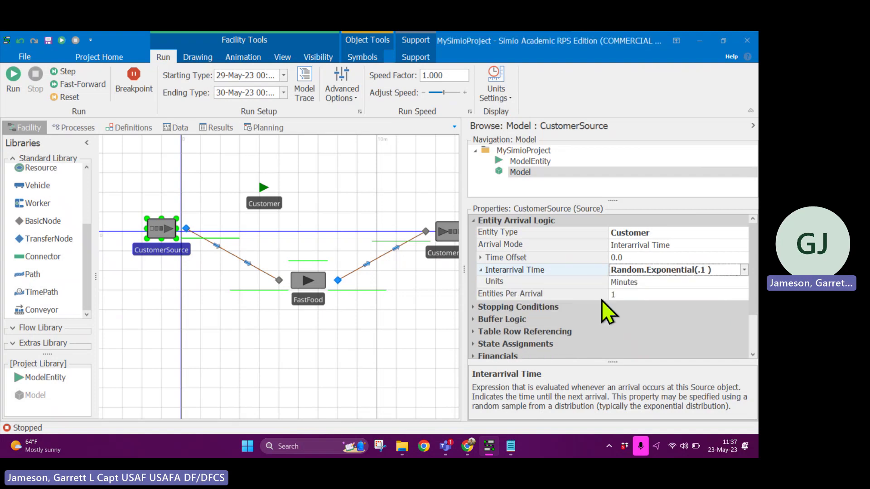
{"action": "left_click_drag", "start_coordinate": [465, 270], "coordinate": [577, 278]}
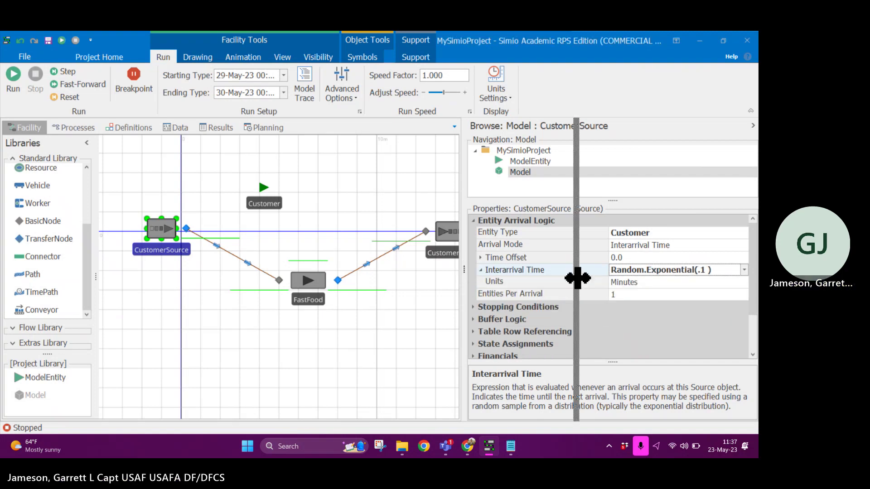
{"action": "left_click_drag", "start_coordinate": [361, 183], "coordinate": [348, 188]}
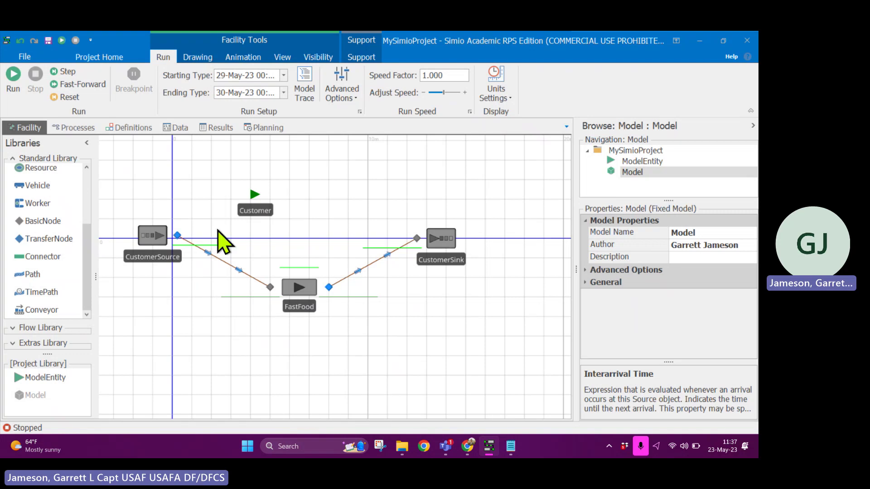
- Check FastFood's Initial Capacity of 2 and Random.Exponential processing time, then switch to the meeting window
{"action": "left_click", "coordinate": [299, 284]}
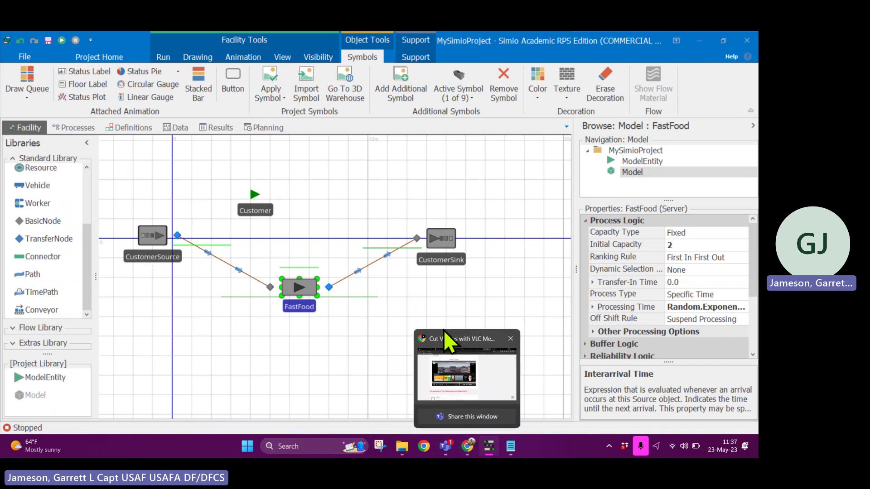
{"action": "mouse_move", "coordinate": [451, 450]}
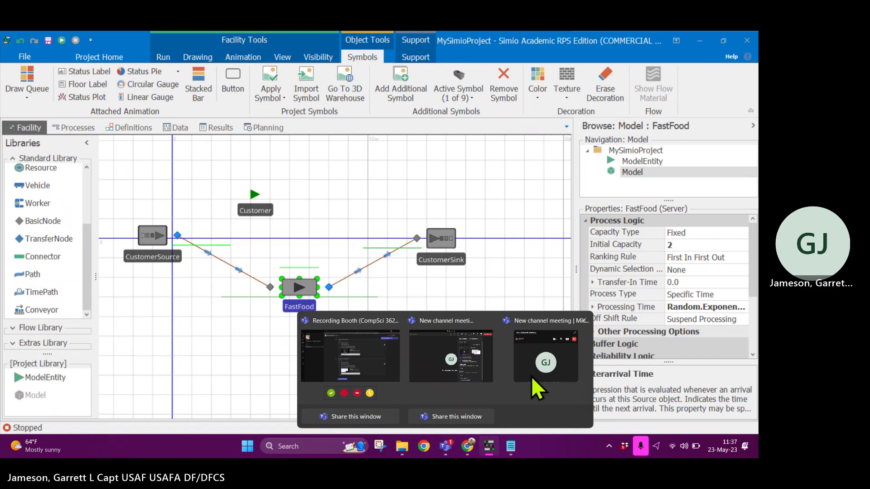
{"action": "left_click", "coordinate": [572, 347]}
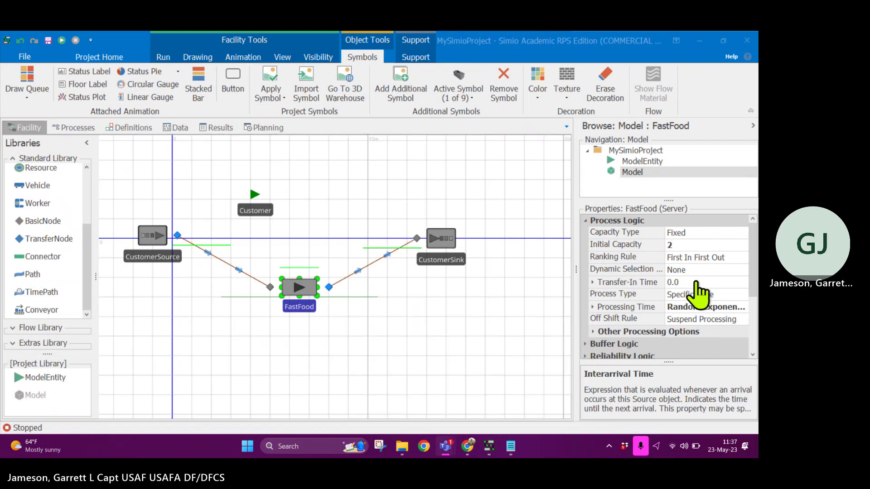